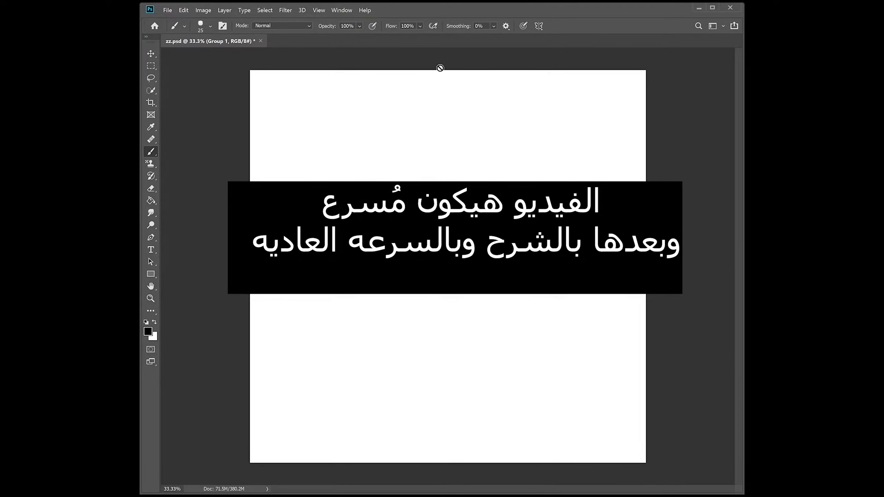
Step: On a new layer, draw upper and lower horizontal guide lines across the canvas
key(ctrl+shift+alt+n)
drag(301, 182, 602, 181)
drag(309, 229, 600, 228)
Step: On another new layer, sketch both eye outlines, lower lids and upper creases
key(ctrl+shift+alt+n)
drag(484, 208, 555, 203)
mouse_move(481, 213)
mouse_down()
mouse_move(555, 206)
mouse_move(502, 226)
mouse_up()
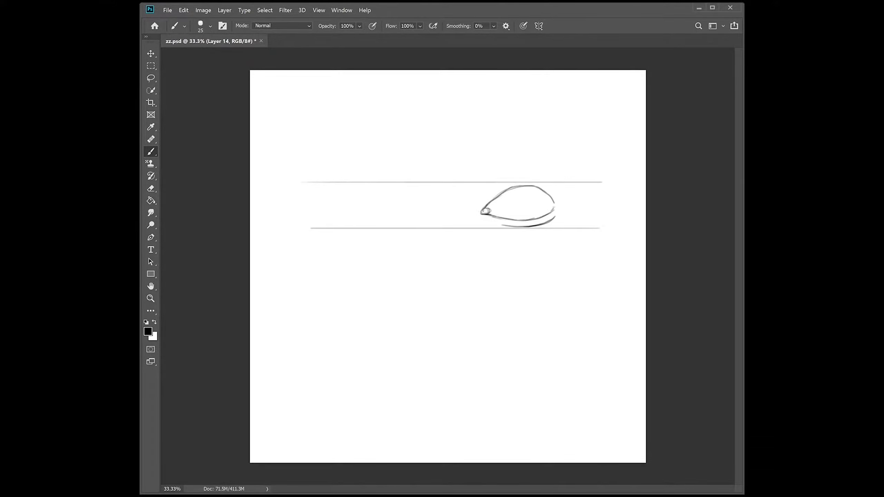
drag(541, 189, 488, 213)
drag(478, 197, 549, 182)
mouse_move(398, 196)
mouse_down()
mouse_move(374, 221)
mouse_move(339, 217)
mouse_move(414, 199)
mouse_up()
drag(331, 196, 361, 177)
drag(339, 224, 400, 230)
Step: Ink both upper lids thickly with pointed liner wings, then draw irises and pupils
drag(343, 209, 403, 197)
drag(480, 211, 567, 195)
key(bracketright)
mouse_move(347, 206)
mouse_down()
mouse_move(323, 202)
mouse_move(405, 198)
mouse_up()
key(bracketleft)
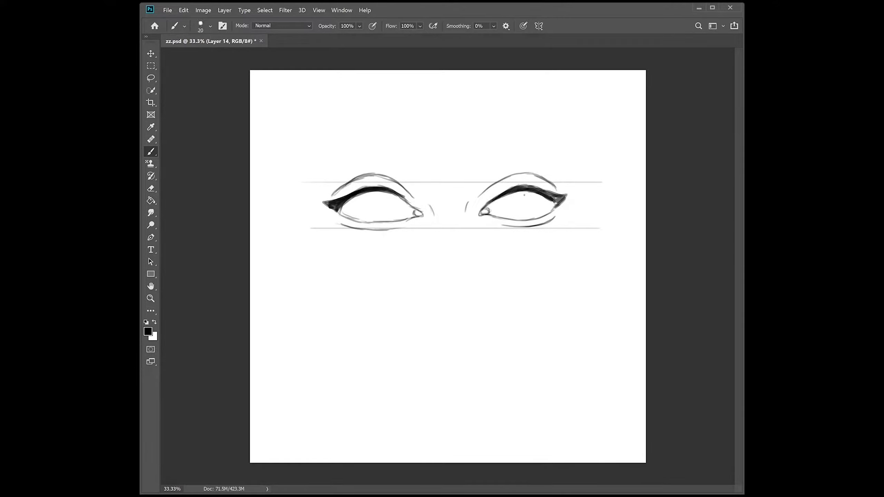
mouse_move(524, 194)
mouse_down()
mouse_move(518, 218)
mouse_move(531, 201)
mouse_up()
mouse_move(381, 193)
mouse_down()
mouse_move(374, 213)
mouse_move(391, 202)
mouse_up()
drag(343, 219, 385, 223)
Step: Sketch lashes on both eyes and both eyebrows, then free-transform the sketch
drag(548, 195, 562, 183)
drag(337, 195, 362, 181)
key(bracketleft)
mouse_move(478, 169)
mouse_down()
mouse_move(544, 152)
mouse_move(591, 160)
mouse_move(588, 153)
mouse_up()
drag(431, 162, 365, 164)
mouse_move(296, 172)
mouse_down()
mouse_move(424, 154)
mouse_move(408, 157)
mouse_up()
key(ctrl+t)
key(Return)
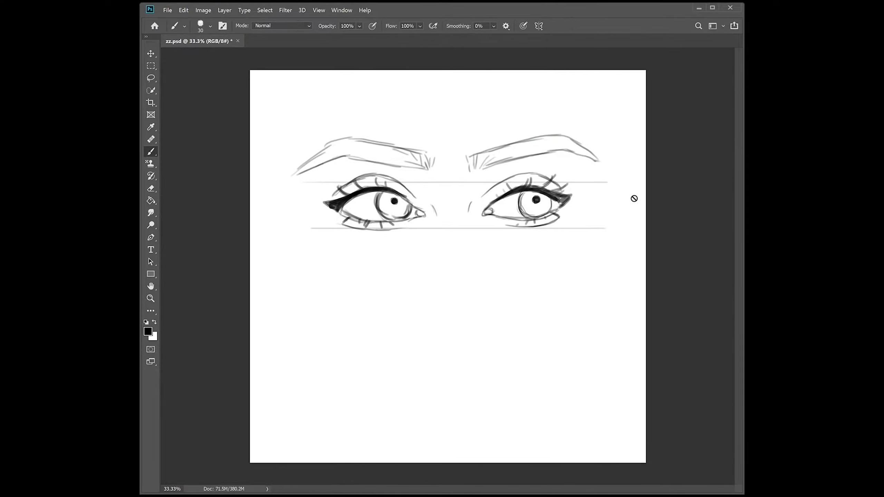
Step: Reposition the right eye and paint a broad peach skin-tone base around both eyes
key(v)
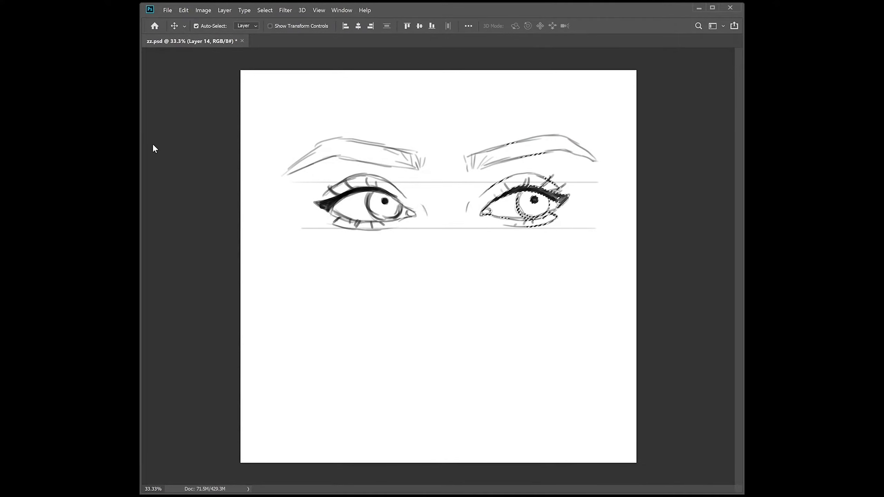
drag(434, 113, 611, 250)
key(ctrl+d)
key(b)
drag(285, 230, 542, 128)
mouse_move(452, 209)
mouse_down()
mouse_move(523, 227)
mouse_move(444, 198)
mouse_move(345, 227)
mouse_move(610, 211)
mouse_up()
Step: Paint brownish shading along the nose side, nose bridge and brow areas
key(bracketleft)
key(bracketleft)
key(bracketleft)
drag(475, 195, 466, 231)
key(i)
key(b)
mouse_move(486, 176)
mouse_down()
mouse_move(474, 221)
mouse_move(549, 154)
mouse_move(570, 226)
mouse_up()
mouse_move(320, 185)
mouse_down()
mouse_move(411, 193)
mouse_move(497, 259)
mouse_move(446, 260)
mouse_move(400, 292)
mouse_move(327, 219)
mouse_up()
drag(336, 162, 394, 144)
Step: Sample skin shades and blend shading beside the nose and under both eyes
key(i)
click(442, 233)
key(b)
drag(435, 174, 461, 244)
drag(564, 209, 335, 226)
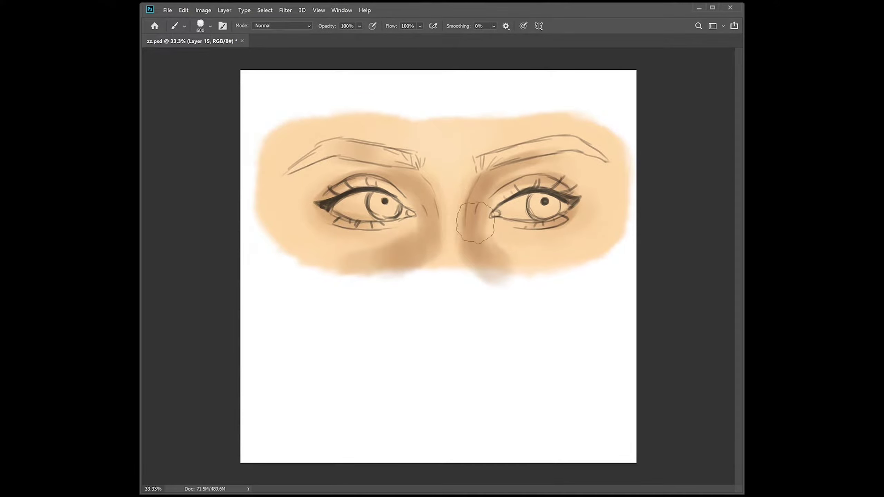
key(i)
click(523, 245)
key(b)
drag(501, 251, 564, 277)
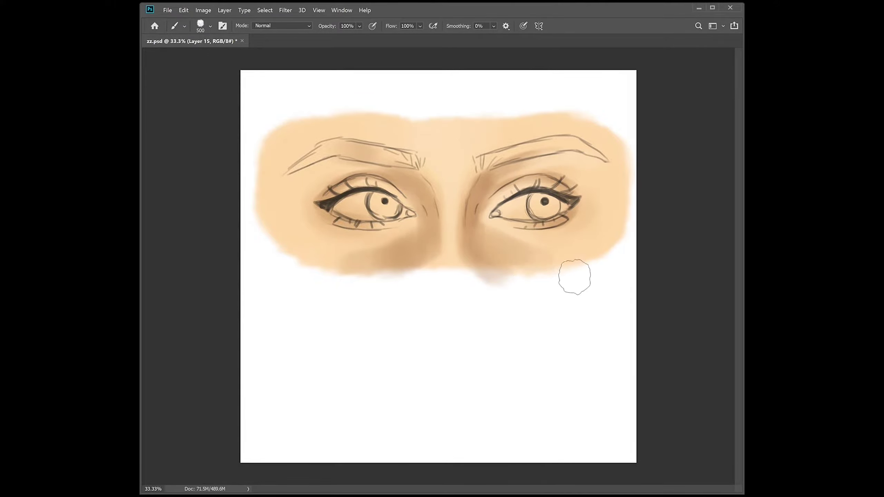
Step: On a new layer, paint upper and lower lid lines and bold black winged eyeliner
key(bracketleft)
key(bracketleft)
key(bracketleft)
key(ctrl+shift+alt+n)
drag(515, 179, 572, 193)
mouse_move(321, 198)
mouse_down()
mouse_move(369, 175)
mouse_move(384, 181)
mouse_up()
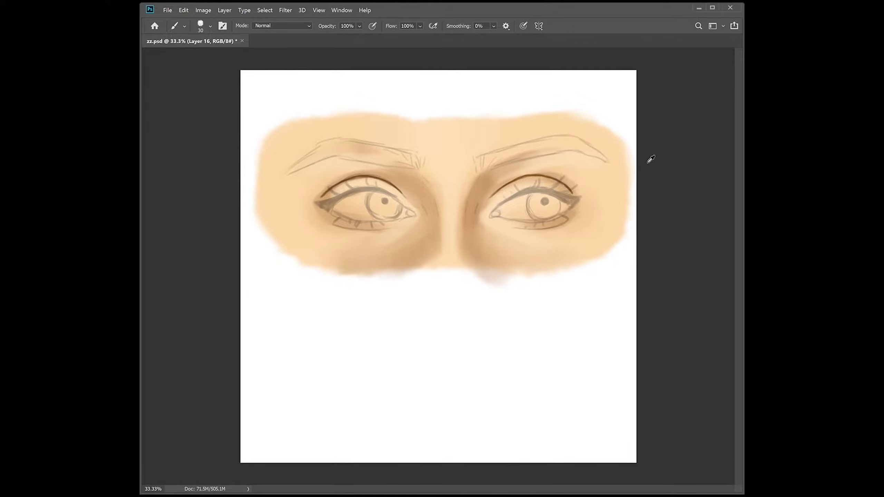
drag(499, 218, 564, 219)
key(bracketright)
drag(330, 216, 415, 214)
mouse_move(514, 199)
mouse_down()
mouse_move(490, 215)
mouse_move(585, 196)
mouse_up()
key(bracketright)
key(bracketright)
mouse_move(311, 204)
mouse_down()
mouse_move(388, 191)
mouse_move(414, 214)
mouse_up()
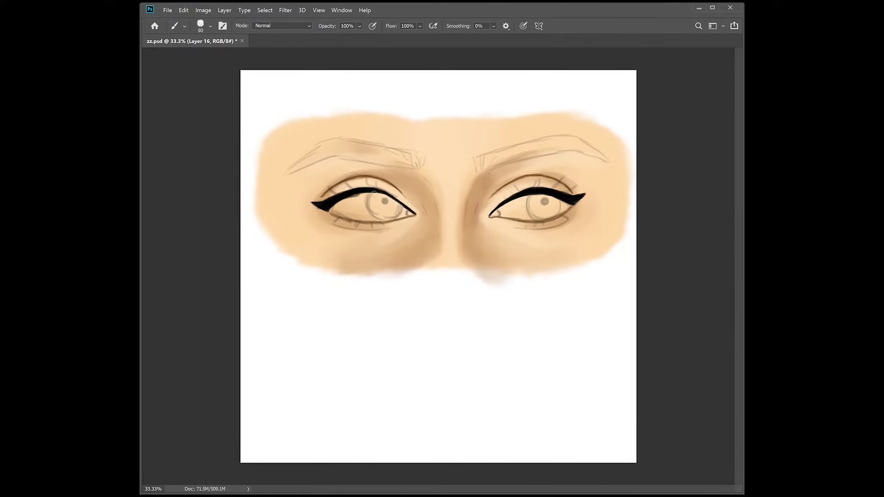
Step: On a new layer, paint both eyebrows dark brown and erase to thin the tails
key(ctrl+shift+alt+n)
key(i)
key(b)
mouse_move(477, 164)
mouse_down()
mouse_move(575, 145)
mouse_move(607, 160)
mouse_up()
mouse_move(417, 169)
mouse_down()
mouse_move(337, 146)
mouse_move(286, 173)
mouse_up()
key(e)
drag(557, 153, 609, 157)
Step: On a new layer, paint both eye whites light grey
key(ctrl+shift+alt+n)
key(b)
key(i)
key(b)
drag(494, 212, 571, 214)
drag(331, 209, 409, 213)
key(i)
key(b)
drag(499, 210, 566, 206)
drag(330, 207, 369, 207)
Step: On a new layer, paint both irises brown and lower the layer opacity to 70%
key(ctrl+shift+alt+n)
key(b)
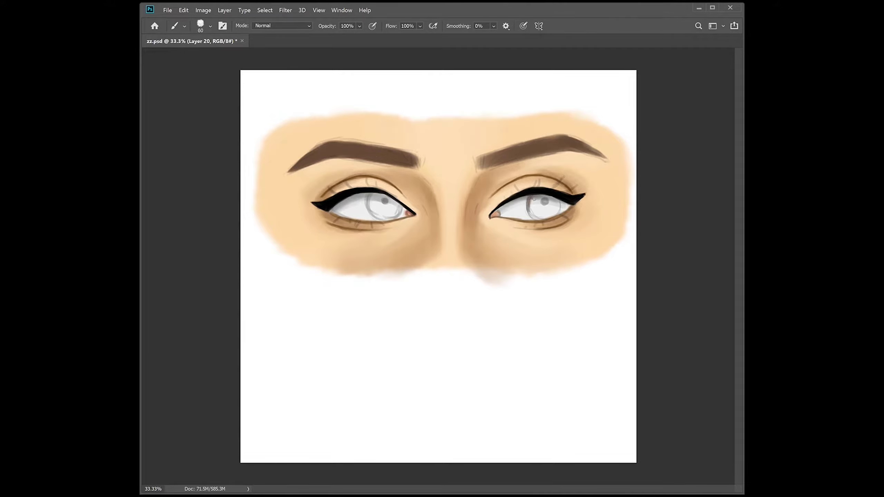
drag(536, 201, 542, 218)
mouse_move(368, 193)
mouse_down()
mouse_move(374, 214)
mouse_move(393, 209)
mouse_move(375, 200)
mouse_up()
key(bracketleft)
key(bracketleft)
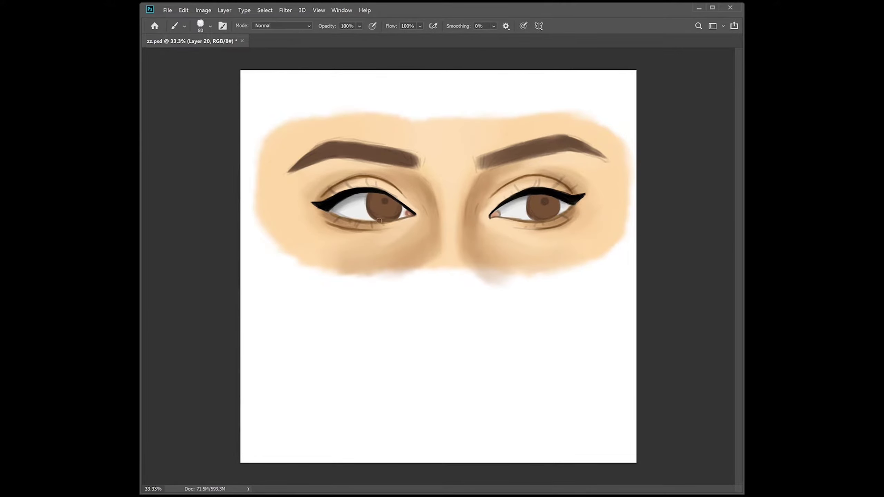
key(v)
key(7)
Step: Add new layers for iris detail and pupils, resizing the brush for each
key(ctrl+shift+alt+n)
key(b)
scroll(647, 376, up, 2)
key(bracketleft)
key(bracketleft)
key(bracketleft)
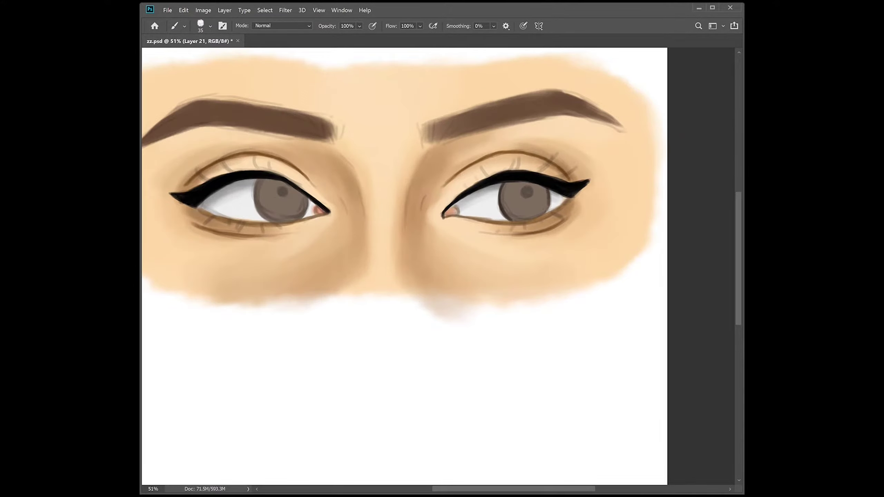
key(bracketright)
key(bracketright)
key(bracketright)
key(ctrl+shift+alt+n)
Step: Dab a black pupil onto the right eye
click(525, 192)
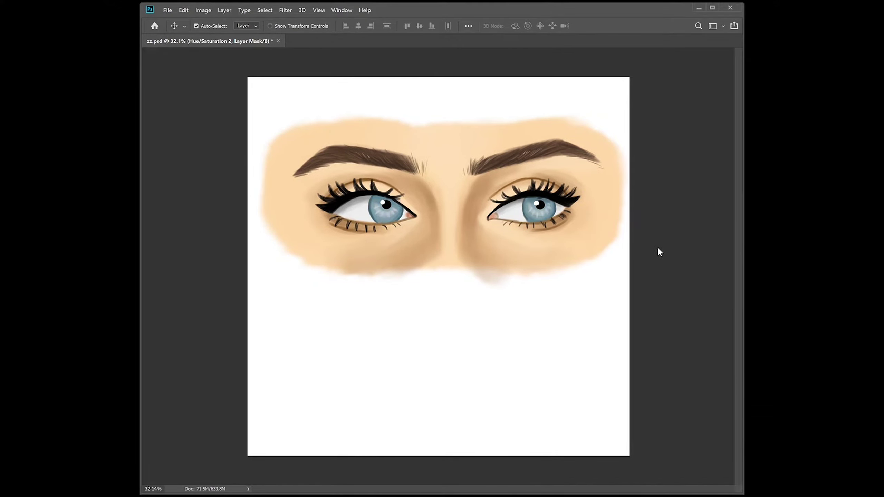
Step: Darken the right eye's outer lower lash line and type the artist's signature below the eyes
key(bracketright)
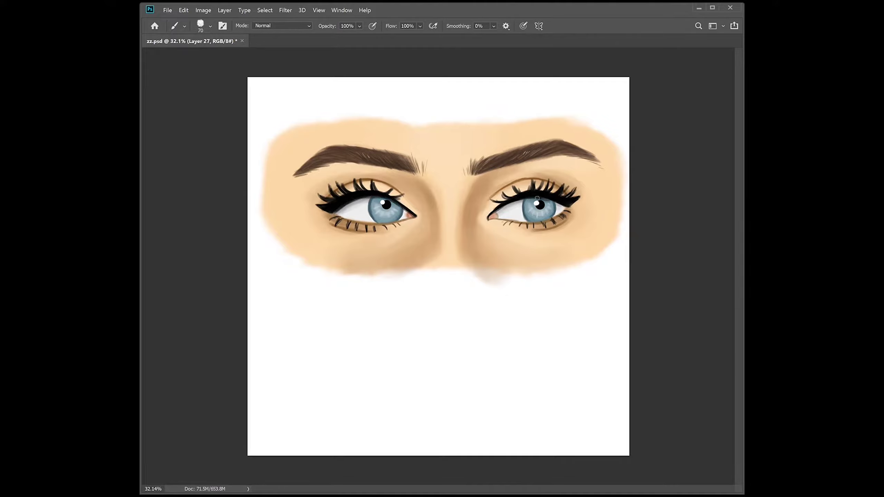
mouse_move(571, 210)
mouse_down()
mouse_move(554, 222)
mouse_move(581, 198)
mouse_up()
key(e)
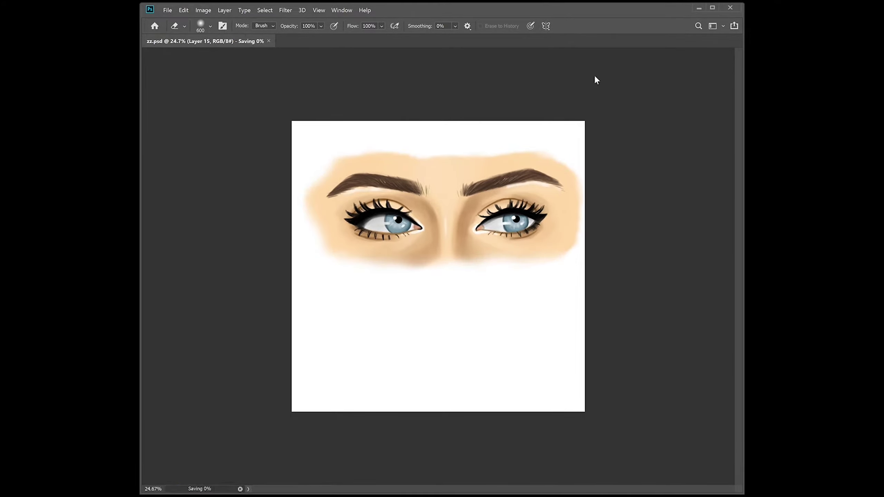
click(236, 294)
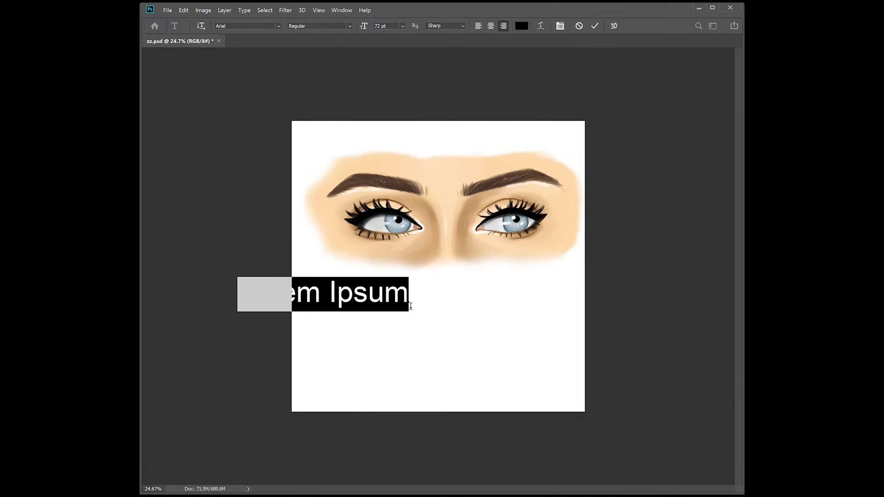
text(Sarra_art)
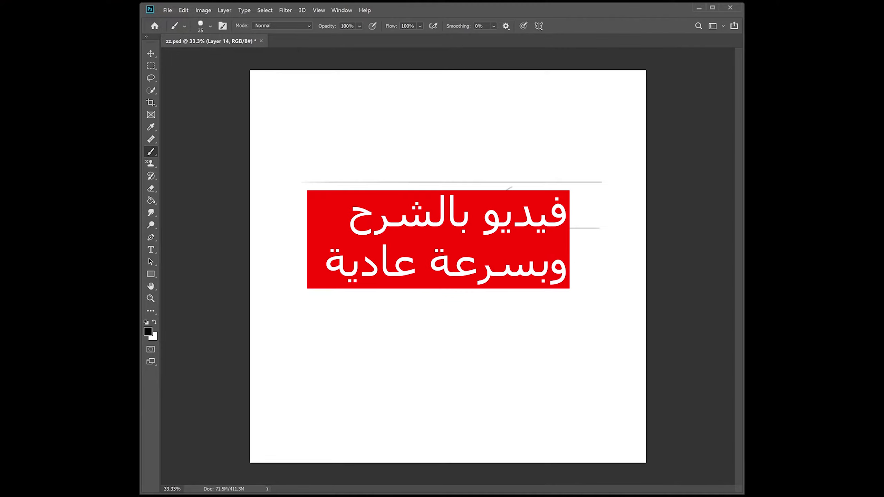
Step: Redraw the right eye's top arc, undoing the first bad stroke
drag(505, 190, 482, 213)
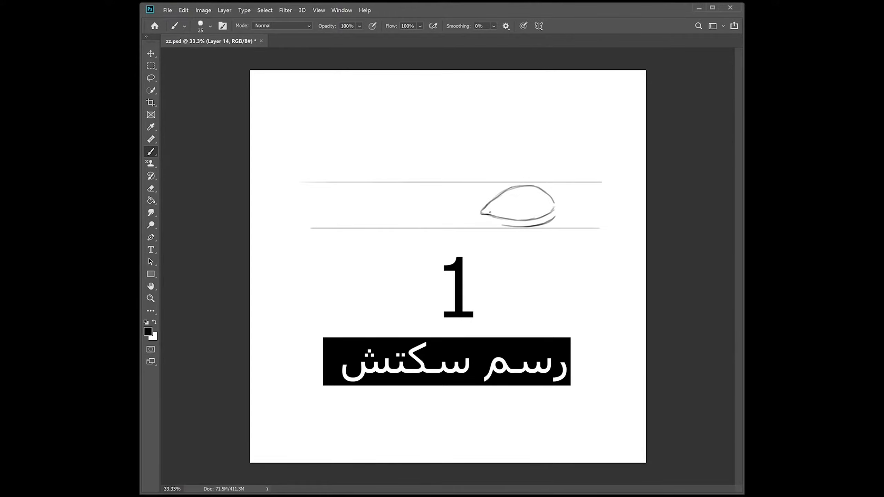
key(ctrl+z)
drag(495, 189, 550, 186)
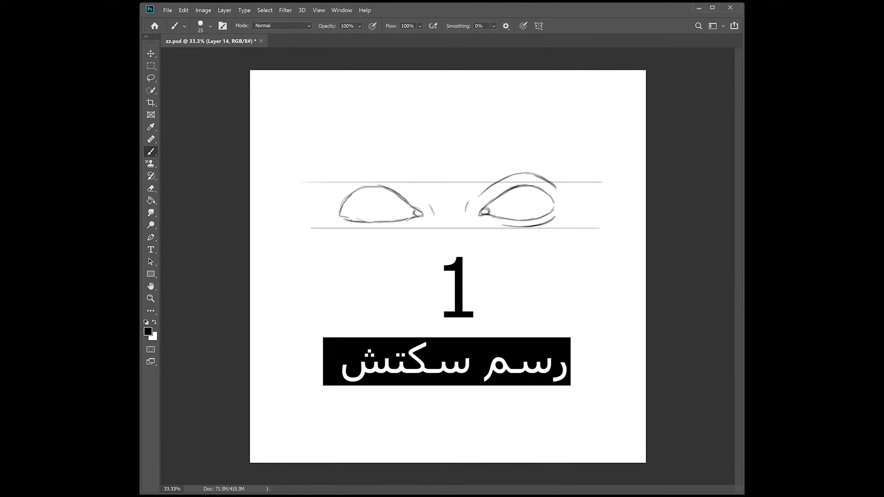
Step: Sketch the eyelid crease, trim the lower lid, and thicken both upper lids
drag(373, 175, 414, 198)
key(e)
key(b)
mouse_move(357, 218)
mouse_down()
mouse_move(343, 217)
mouse_move(377, 230)
mouse_up()
key(bracketright)
key(bracketright)
key(bracketright)
mouse_move(336, 211)
mouse_down()
mouse_move(362, 190)
mouse_move(396, 190)
mouse_up()
mouse_move(480, 213)
mouse_down()
mouse_move(508, 191)
mouse_move(534, 187)
mouse_move(564, 206)
mouse_move(568, 195)
mouse_up()
Step: Darken both inner upper lids, draw the left iris edge and darken the right lower lid
key(bracketleft)
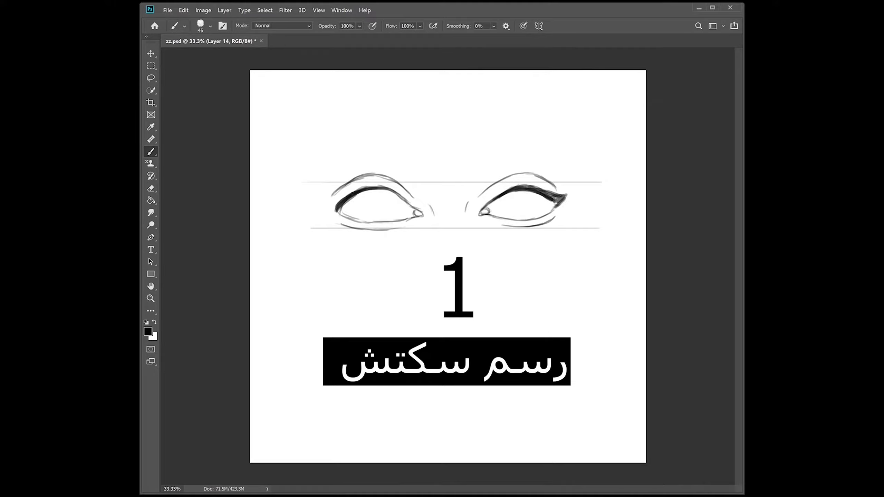
mouse_move(329, 205)
mouse_down()
mouse_move(356, 192)
mouse_move(387, 188)
mouse_move(396, 197)
mouse_up()
drag(487, 207, 522, 192)
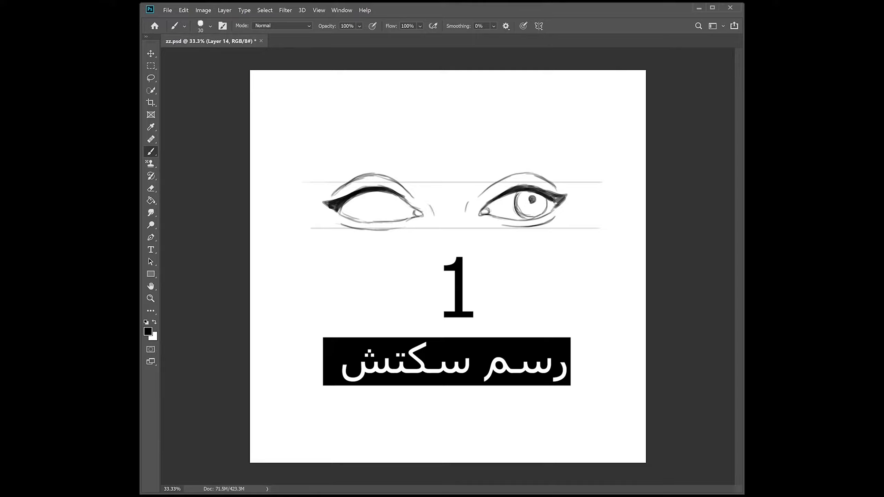
drag(381, 193, 398, 217)
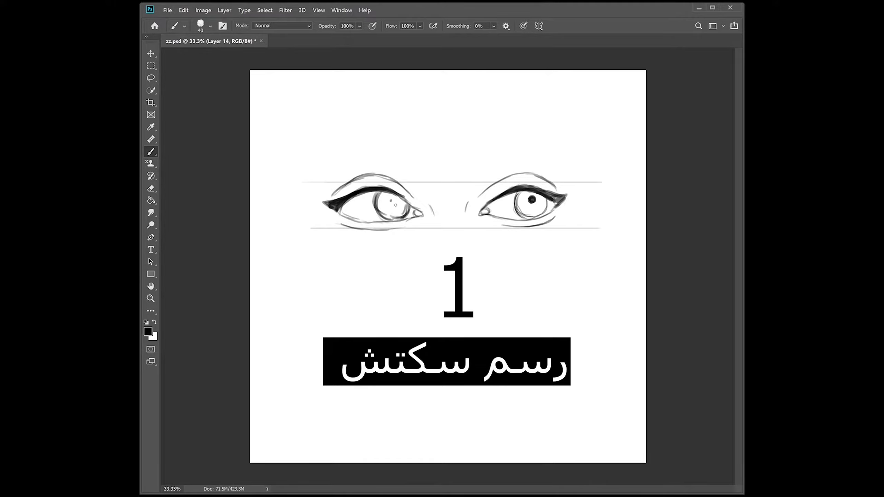
mouse_move(495, 220)
mouse_down()
mouse_move(536, 217)
mouse_move(563, 184)
mouse_up()
Step: Sketch the right eyebrow's upper and lower edges and the left eyebrow
key(bracketright)
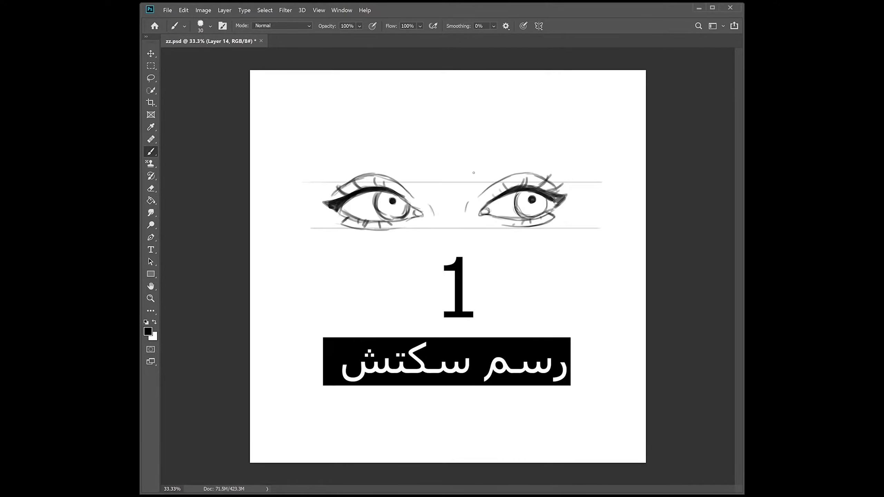
drag(480, 169, 545, 152)
mouse_move(479, 155)
mouse_down()
mouse_move(576, 137)
mouse_move(593, 161)
mouse_up()
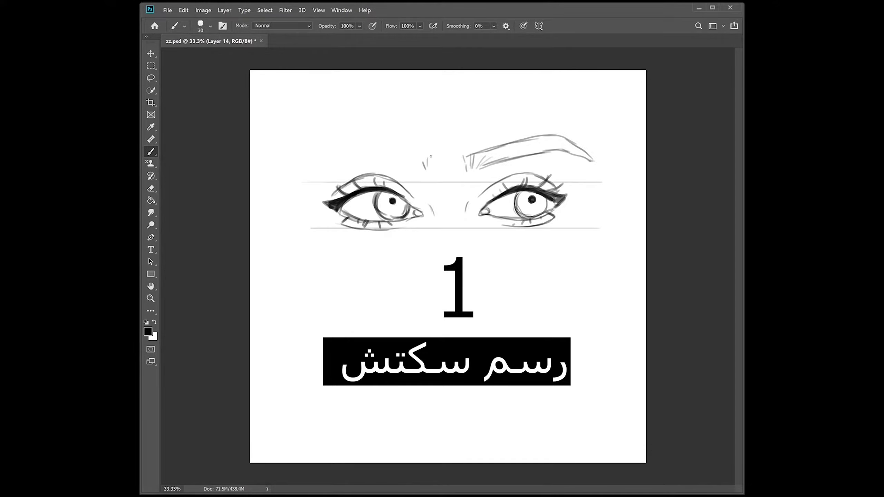
mouse_move(387, 164)
mouse_down()
mouse_move(332, 156)
mouse_move(294, 176)
mouse_move(325, 141)
mouse_move(402, 150)
mouse_up()
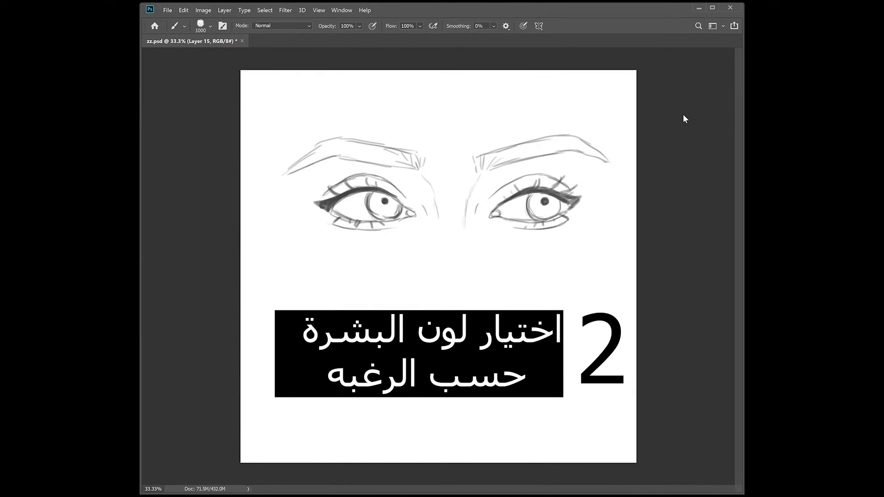
Step: Paint peach skin tone with a size-1000 brush over both eyes, brows, nose and edges
drag(383, 222, 296, 156)
drag(383, 129, 429, 202)
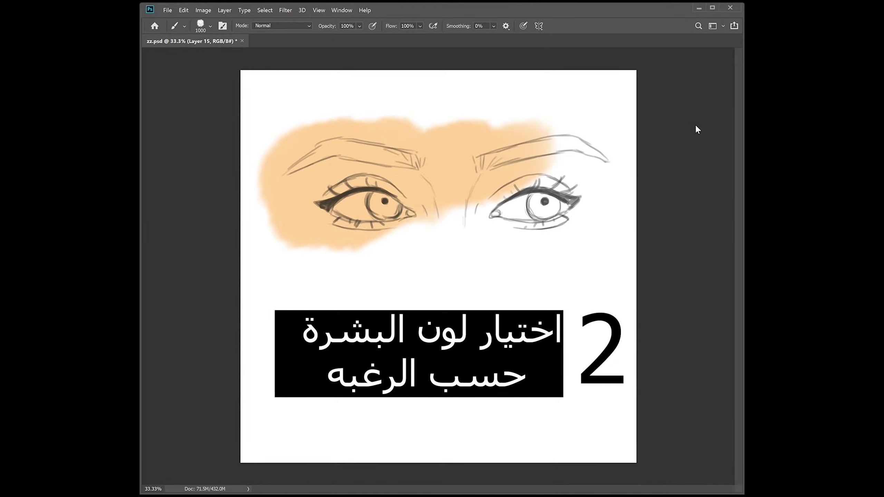
drag(475, 219, 421, 213)
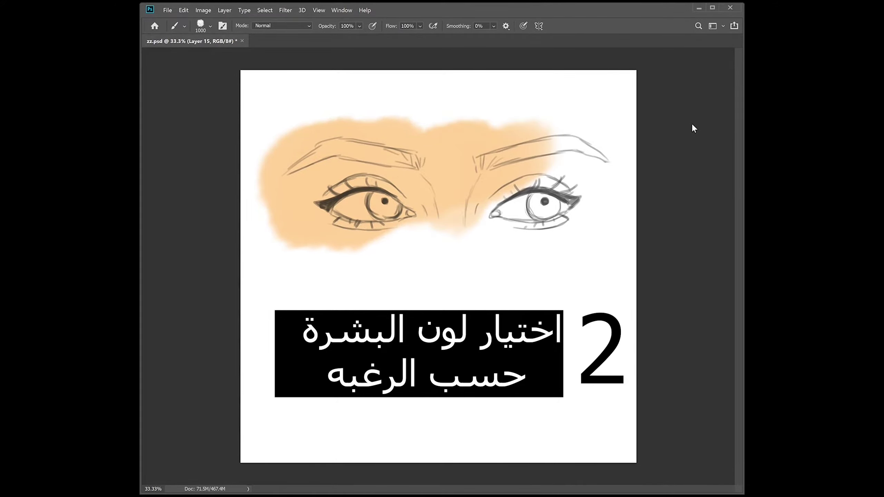
mouse_move(296, 230)
mouse_down()
mouse_move(503, 247)
mouse_move(606, 181)
mouse_up()
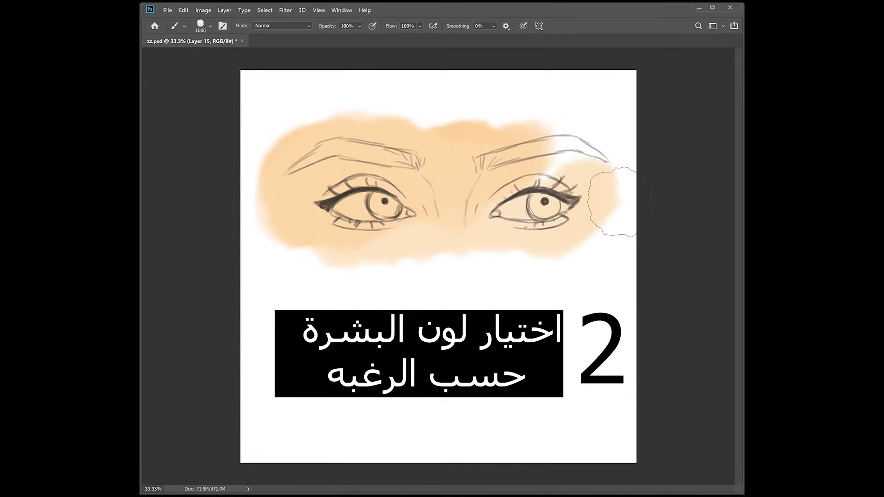
key(i)
key(b)
mouse_move(478, 259)
mouse_down()
mouse_move(602, 197)
mouse_move(616, 217)
mouse_move(509, 256)
mouse_up()
mouse_move(335, 219)
mouse_down()
mouse_move(591, 237)
mouse_move(295, 237)
mouse_move(498, 201)
mouse_move(632, 224)
mouse_move(528, 188)
mouse_move(385, 241)
mouse_move(626, 228)
mouse_up()
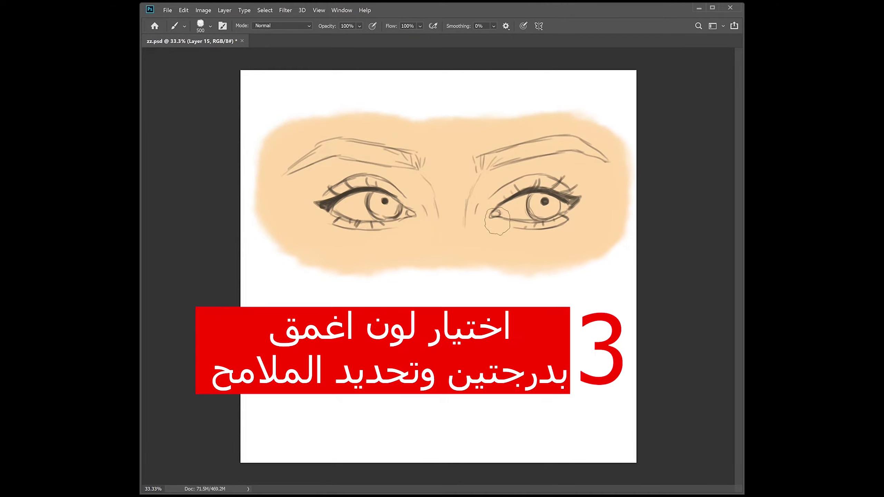
Step: Shade the right side of the nose, under the right brow and the right eye crease
mouse_move(475, 209)
mouse_down()
mouse_move(478, 244)
mouse_move(475, 202)
mouse_up()
key(bracketleft)
mouse_move(468, 234)
mouse_down()
mouse_move(485, 202)
mouse_move(484, 210)
mouse_move(482, 177)
mouse_up()
key(bracketright)
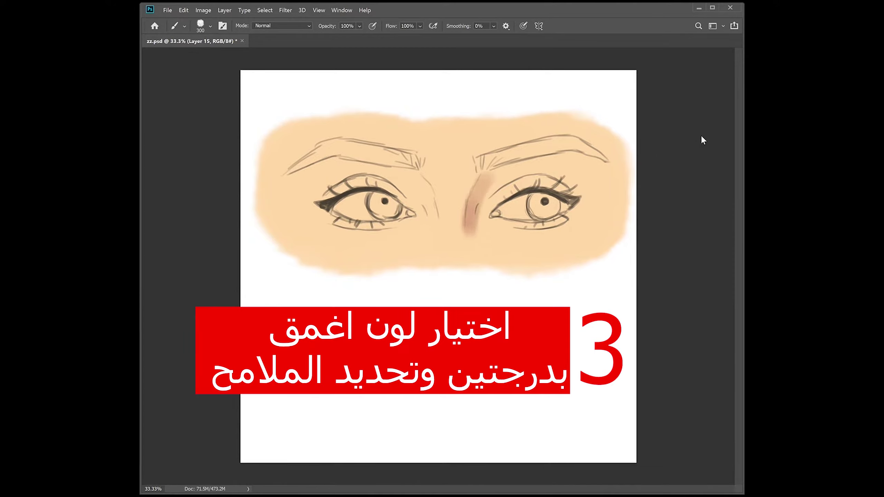
drag(485, 212, 478, 256)
mouse_move(467, 223)
mouse_down()
mouse_move(511, 177)
mouse_move(557, 155)
mouse_up()
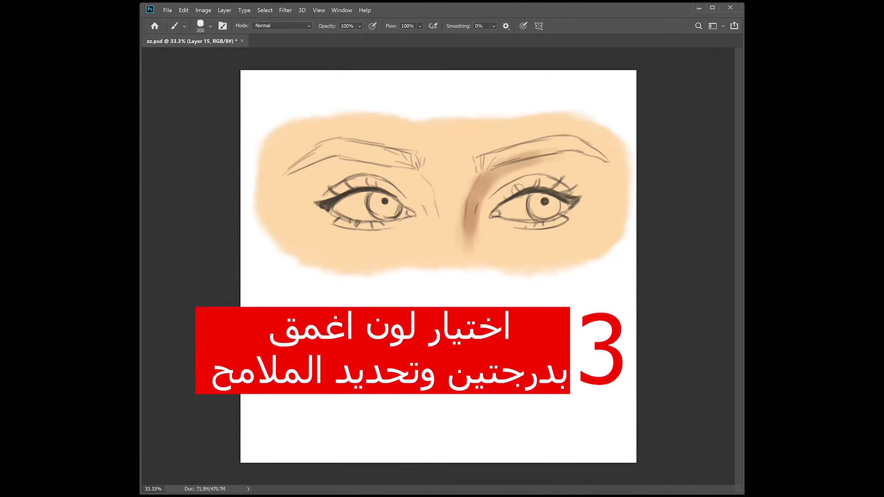
mouse_move(498, 183)
mouse_down()
mouse_move(586, 213)
mouse_move(534, 229)
mouse_up()
Step: Shade the left eye crease and deepen shadows around the nose bottom, resampling the colour
key(bracketleft)
key(bracketleft)
mouse_move(348, 196)
mouse_down()
mouse_move(370, 174)
mouse_move(396, 174)
mouse_move(436, 257)
mouse_up()
key(bracketright)
key(bracketright)
key(bracketright)
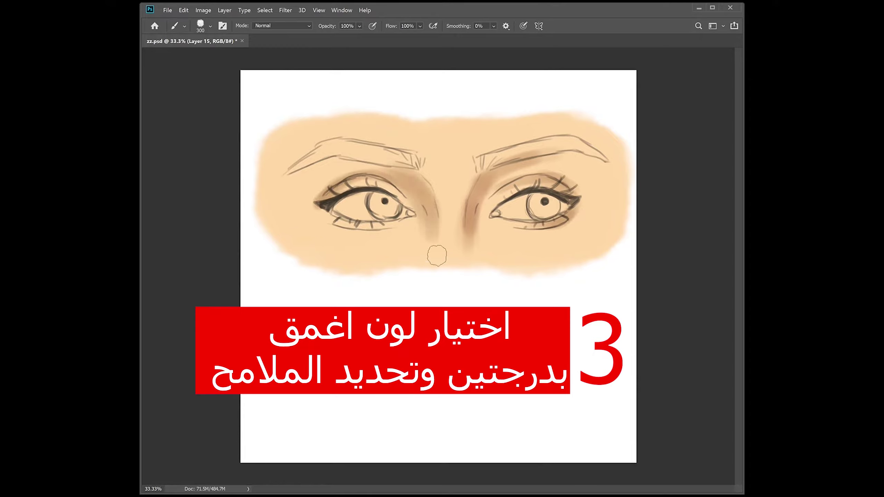
drag(490, 248, 503, 272)
key(bracketright)
key(bracketright)
mouse_move(452, 257)
mouse_down()
mouse_move(421, 276)
mouse_move(436, 278)
mouse_move(369, 258)
mouse_up()
key(bracketleft)
key(bracketleft)
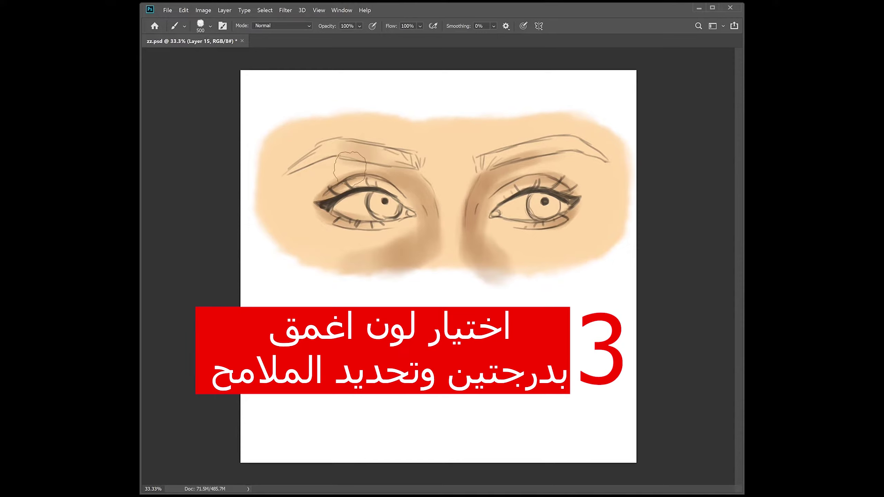
key(i)
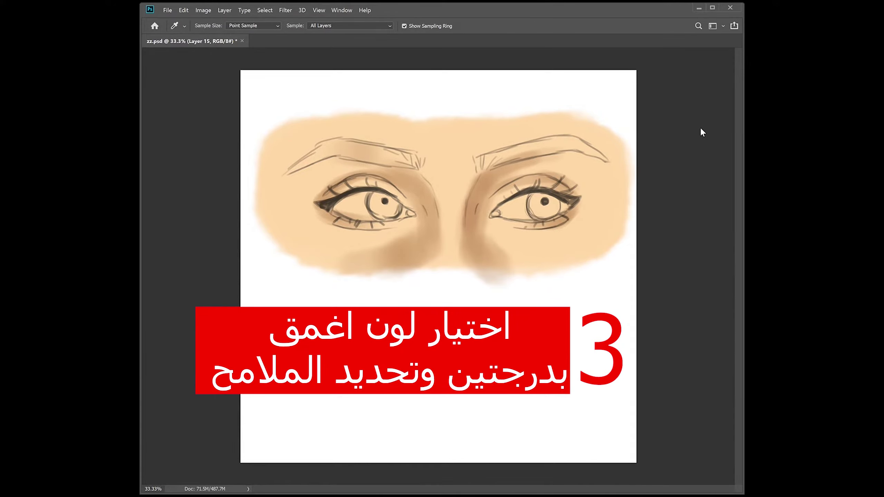
key(b)
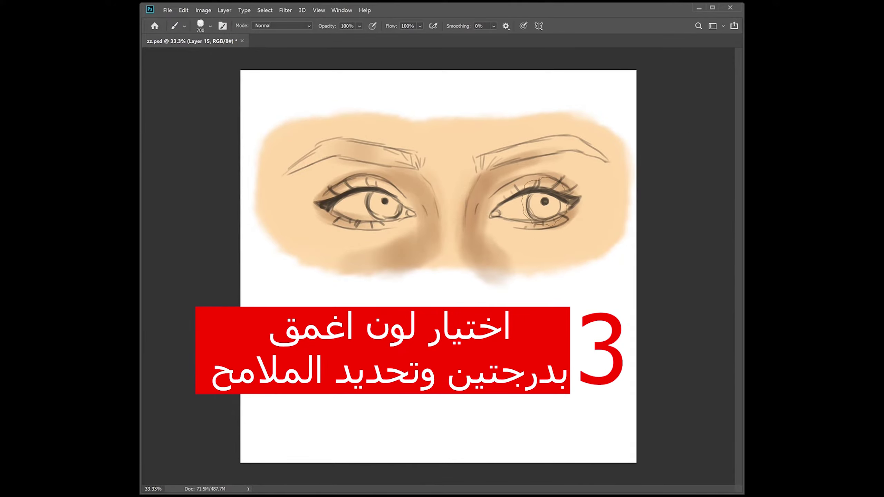
key(bracketright)
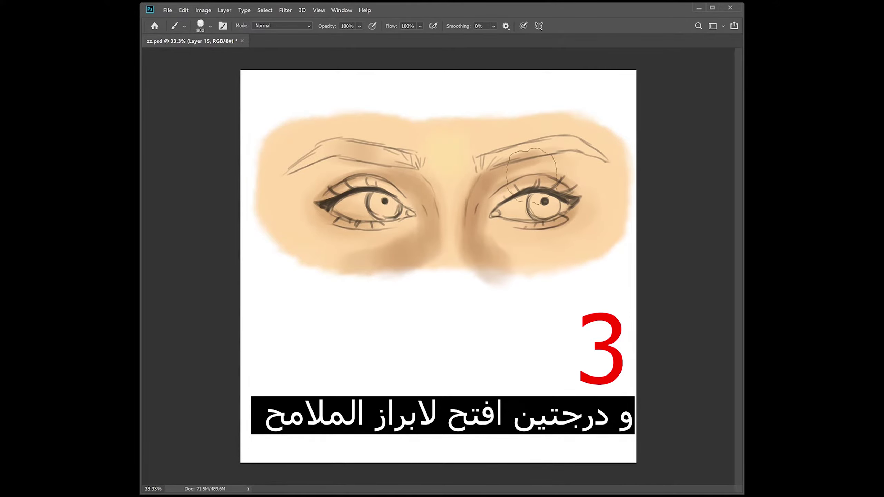
Step: Size the brush for painting skin highlights
key(bracketleft)
key(bracketleft)
key(bracketleft)
key(bracketright)
key(bracketright)
key(bracketleft)
key(bracketleft)
key(bracketleft)
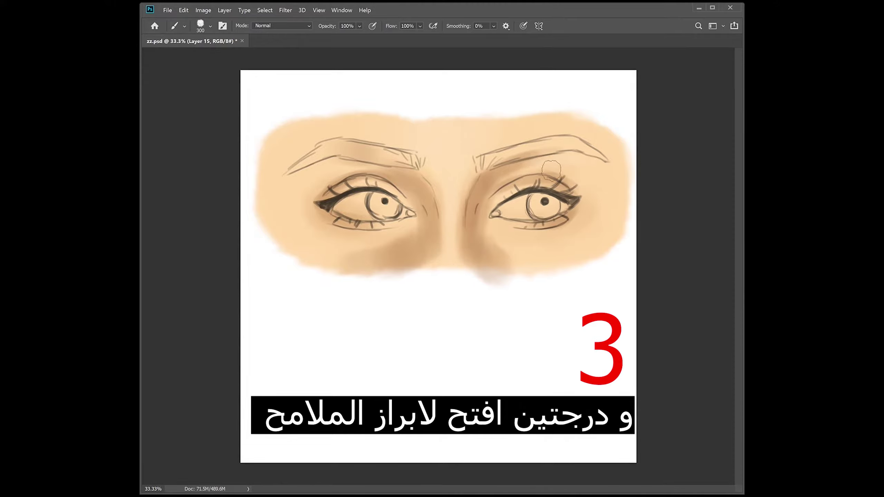
key(bracketright)
key(bracketright)
key(bracketright)
key(bracketleft)
key(bracketleft)
key(bracketleft)
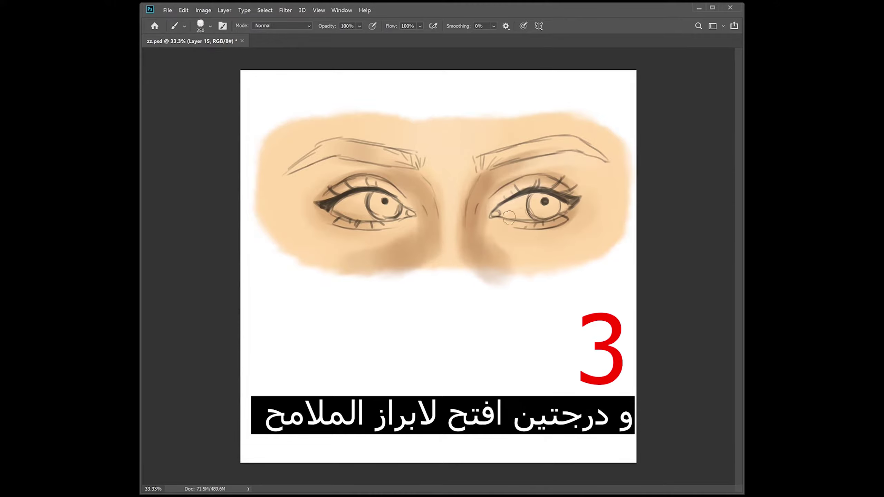
key(bracketright)
key(bracketright)
key(bracketright)
Step: Sample lighter skin tones around the eyes, nose bridge and brow for highlighting
alt+click(413, 242)
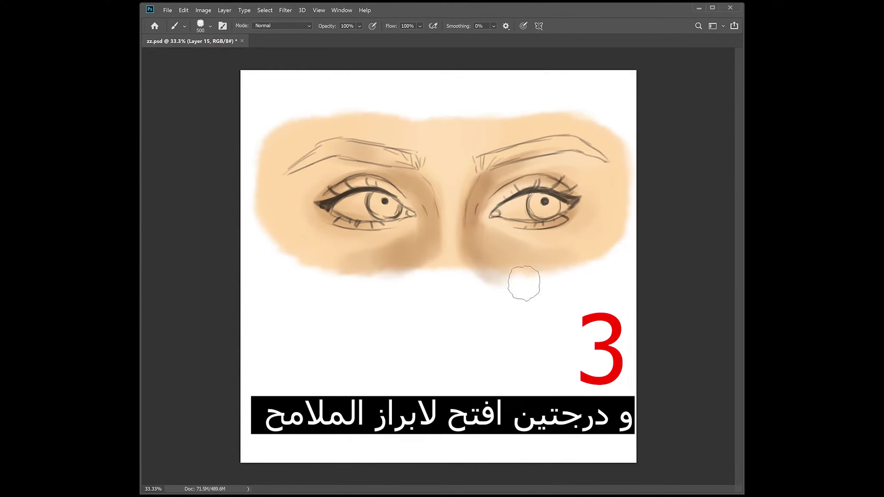
alt+click(453, 239)
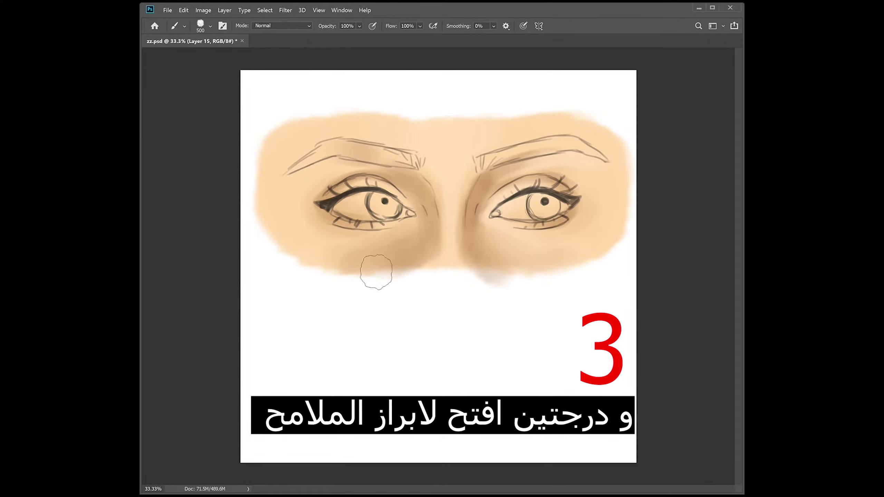
alt+click(400, 260)
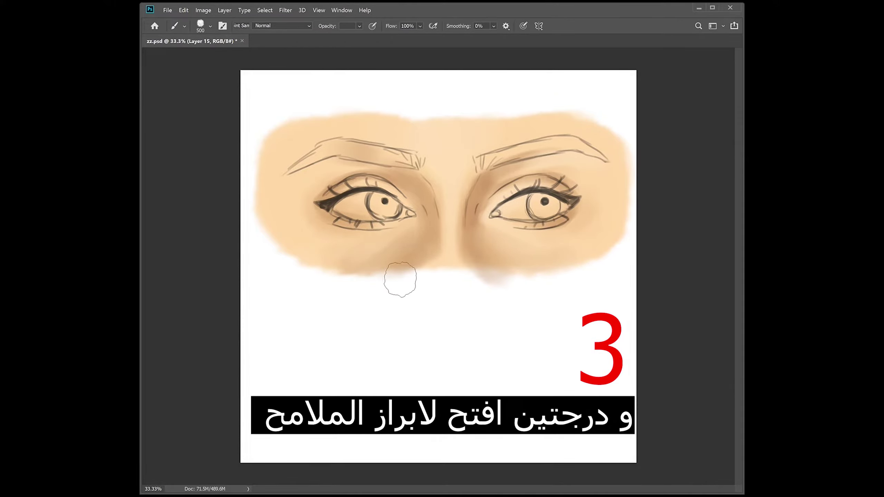
alt+click(395, 251)
alt+click(374, 171)
key(bracketleft)
key(bracketleft)
key(bracketleft)
key(bracketleft)
key(bracketleft)
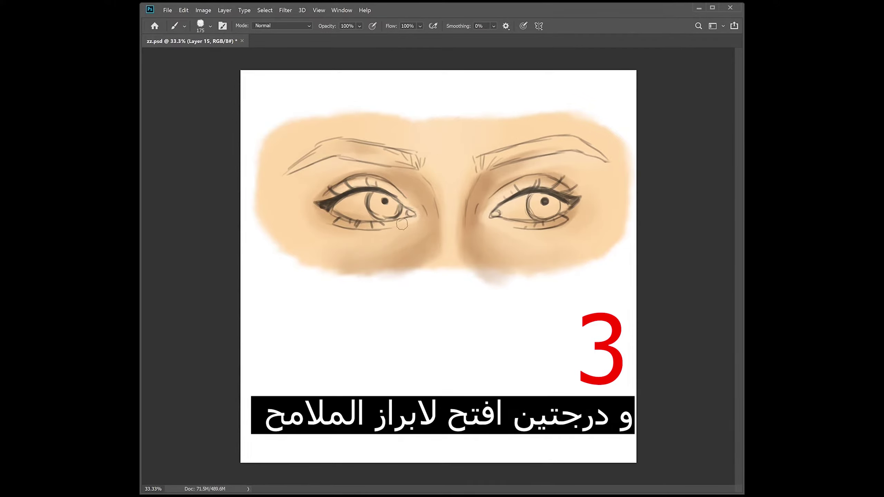
key(bracketright)
key(bracketright)
key(bracketright)
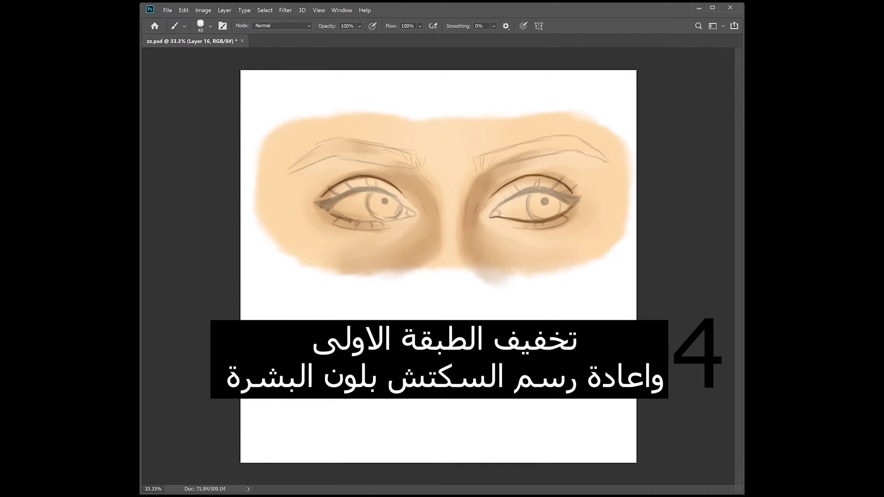
Step: Darken the lower lid and paint a thick, pointed black winged liner on the right eye
drag(358, 224, 402, 221)
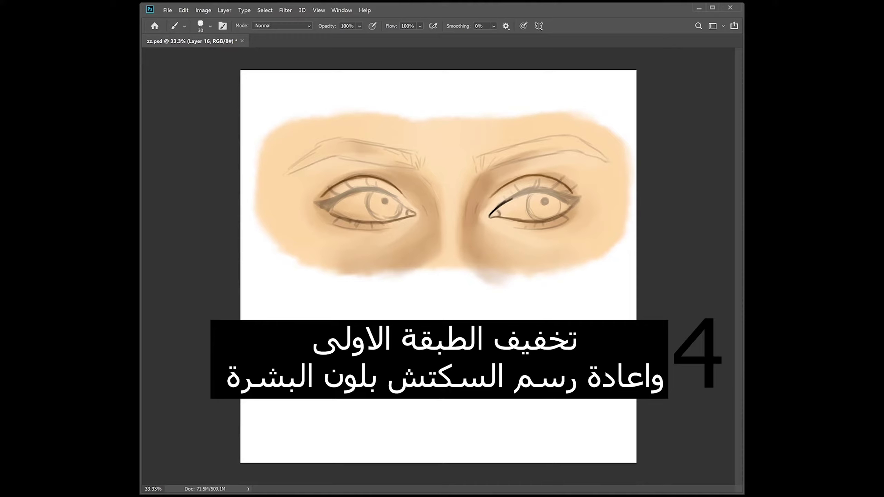
key(bracketright)
mouse_move(490, 215)
mouse_down()
mouse_move(551, 191)
mouse_move(570, 201)
mouse_up()
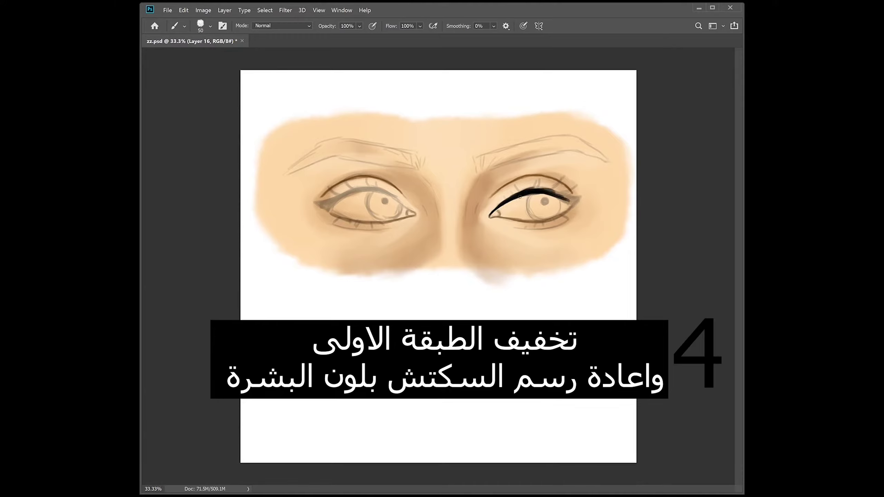
drag(527, 189, 568, 198)
drag(561, 196, 585, 197)
Step: Paint and clean up the left eye's winged liner out to the outer corner
key(bracketleft)
key(bracketright)
key(bracketright)
key(bracketright)
drag(327, 205, 342, 199)
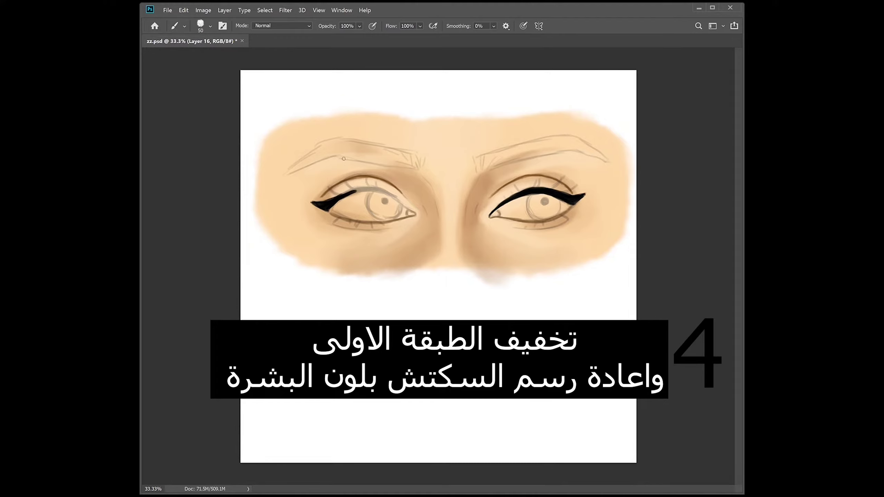
key(e)
key(bracketleft)
key(bracketleft)
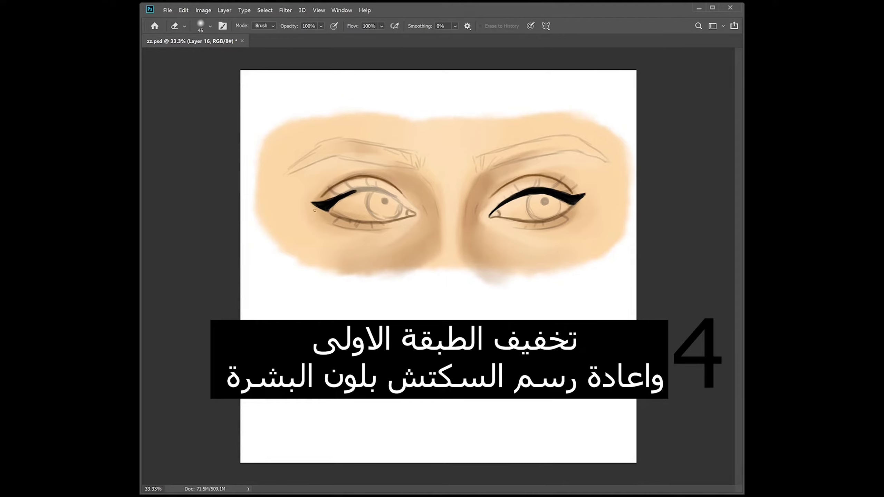
key(b)
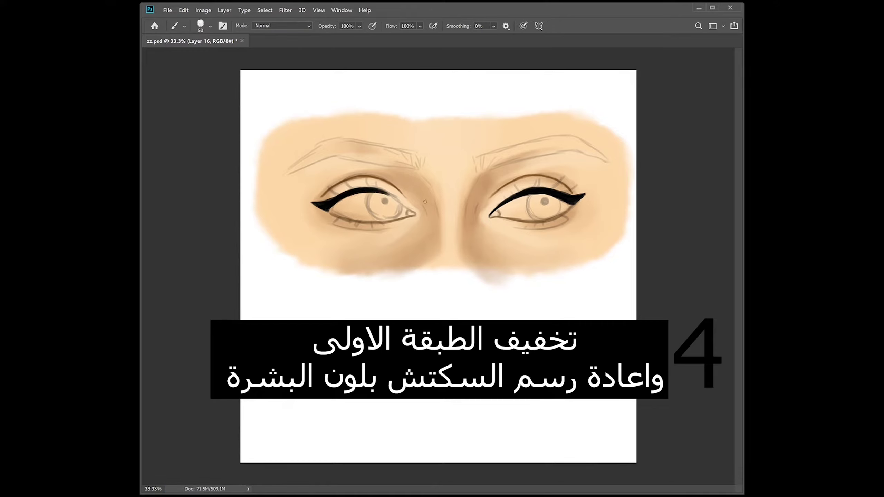
drag(403, 205, 391, 196)
key(bracketleft)
drag(323, 203, 358, 189)
Step: Paint the right eyebrow solid dark brown, extending it to its tail
key(bracketright)
key(bracketright)
key(bracketright)
drag(492, 166, 564, 155)
key(bracketleft)
key(bracketleft)
key(bracketleft)
mouse_move(535, 150)
mouse_down()
mouse_move(574, 144)
mouse_move(607, 159)
mouse_up()
key(bracketleft)
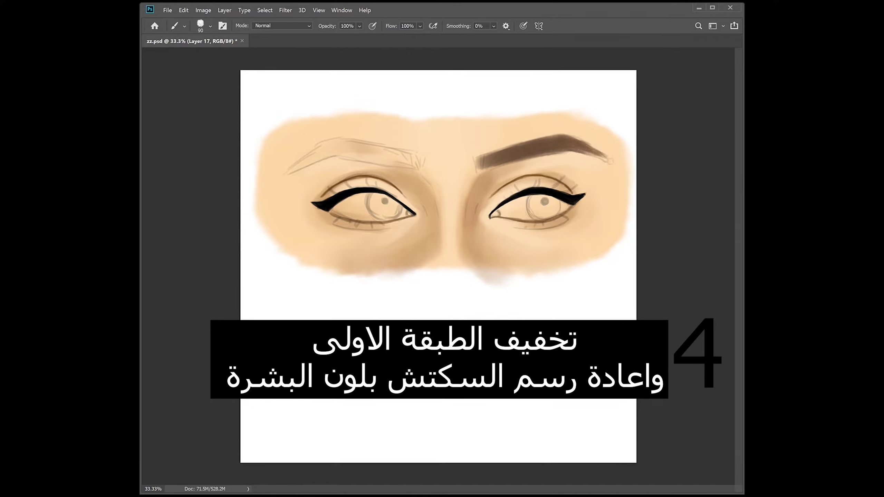
key(bracketright)
key(bracketright)
key(bracketright)
Step: Paint the left eyebrow dark brown with a tapered tail and tidy its edges
mouse_move(410, 164)
mouse_down()
mouse_move(391, 168)
mouse_move(338, 144)
mouse_up()
key(bracketleft)
key(bracketleft)
key(bracketleft)
mouse_move(404, 160)
mouse_down()
mouse_move(347, 149)
mouse_move(287, 170)
mouse_up()
drag(348, 153, 320, 159)
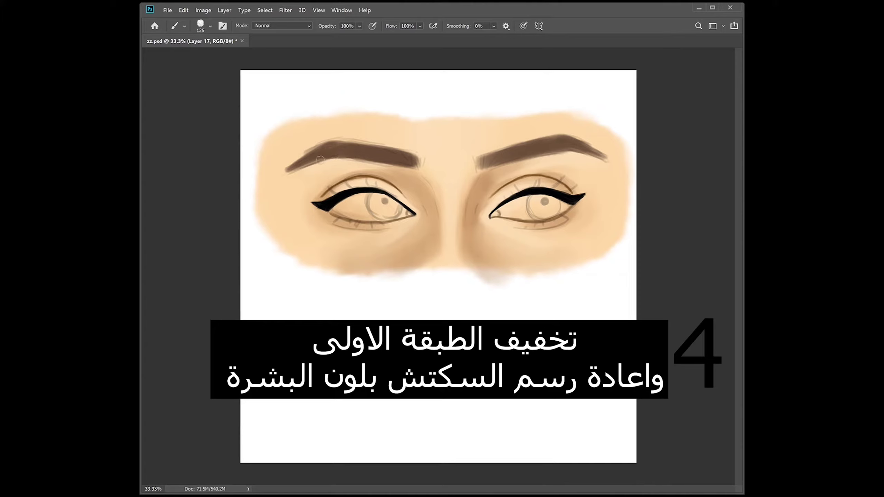
key(w)
drag(411, 160, 314, 143)
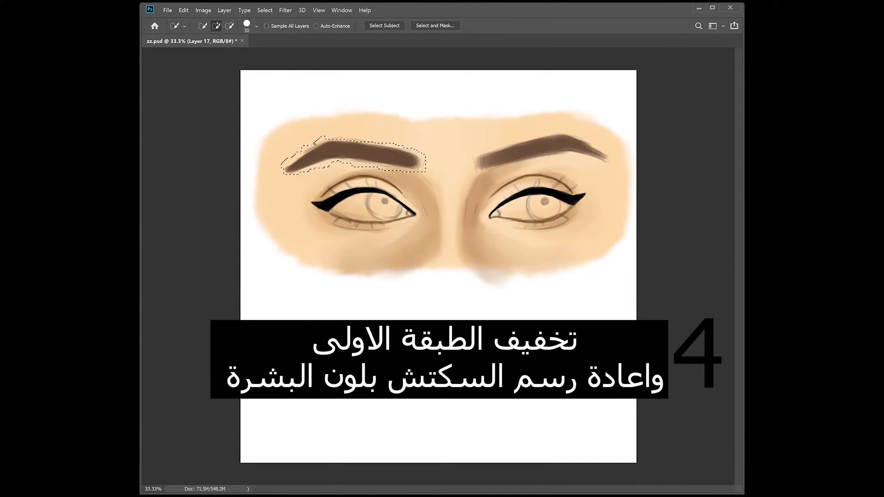
key(ctrl+d)
key(e)
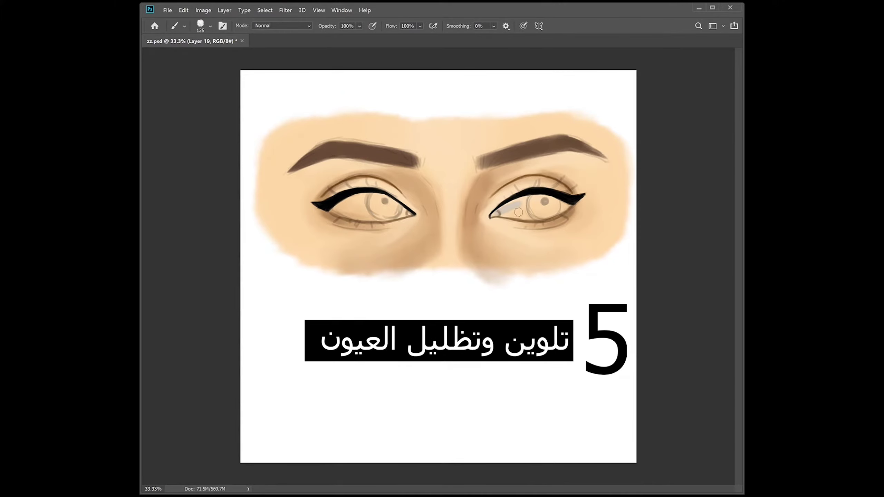
Step: Paint both eye whites light grey
key(bracketright)
key(bracketright)
drag(501, 213, 554, 209)
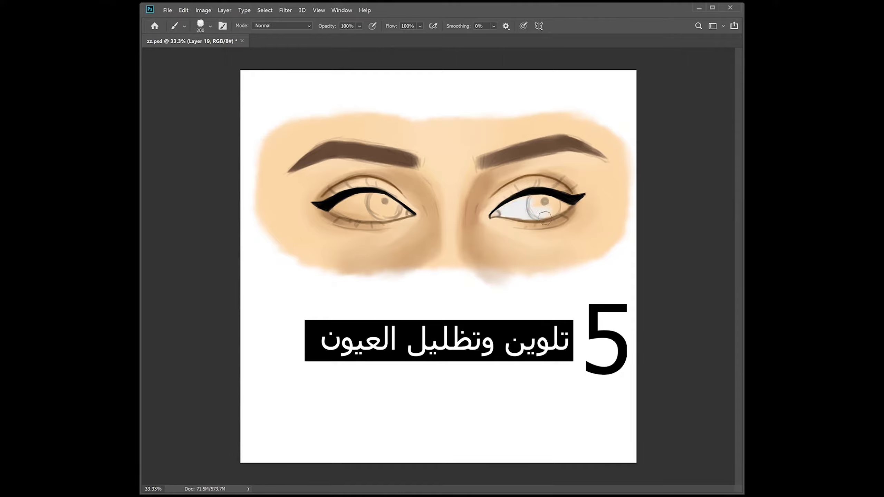
mouse_move(352, 214)
mouse_down()
mouse_move(372, 208)
mouse_move(388, 216)
mouse_up()
key(bracketleft)
key(bracketleft)
key(bracketleft)
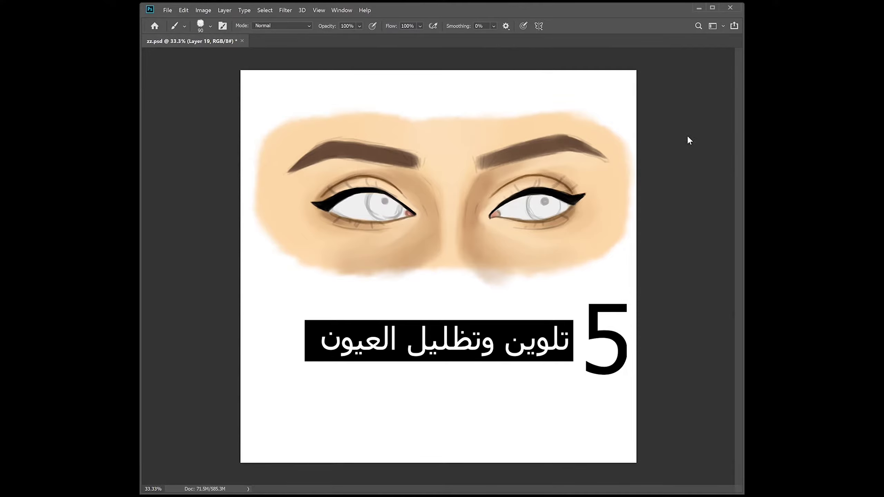
Step: Sample eye colours and paint a brown iris into the right eye
alt+click(533, 206)
key(bracketright)
key(bracketright)
key(bracketright)
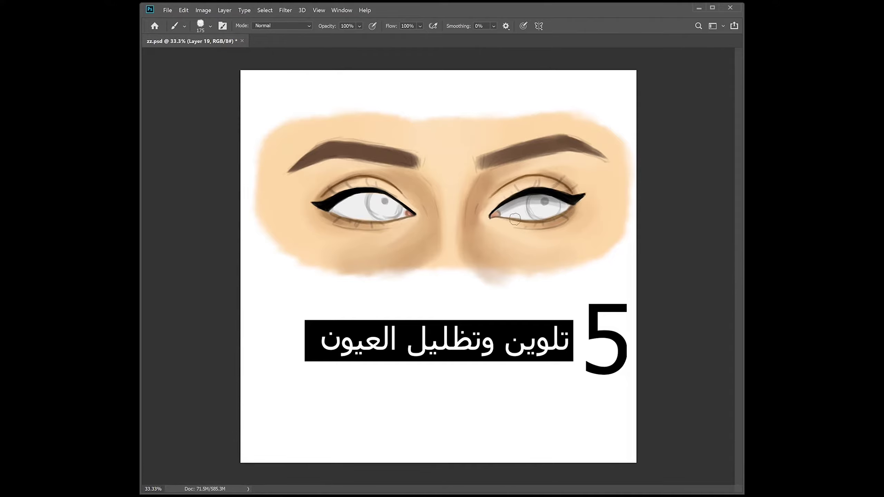
key(bracketleft)
key(bracketleft)
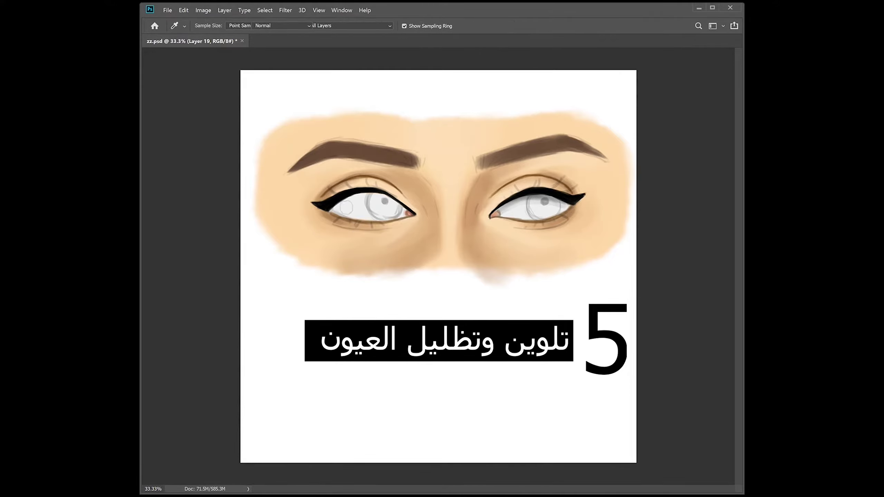
alt+click(381, 200)
key(bracketright)
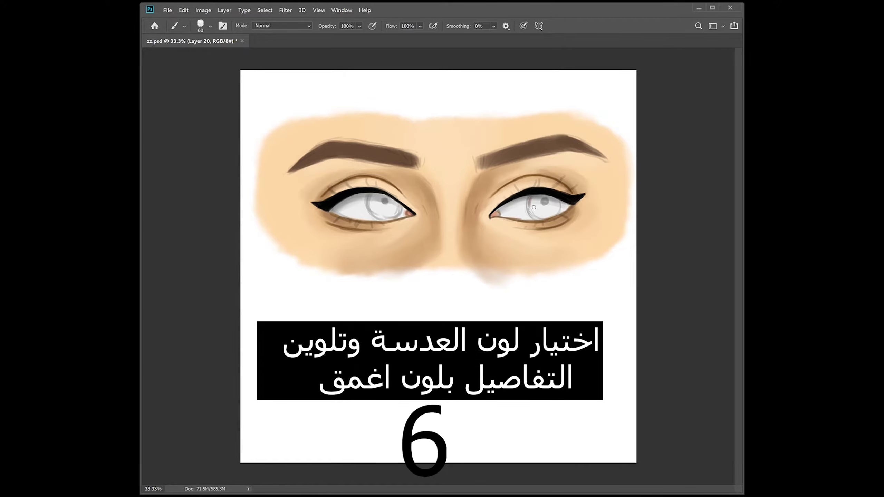
key(bracketright)
mouse_move(534, 208)
mouse_down()
mouse_move(548, 216)
mouse_move(553, 207)
mouse_up()
key(bracketright)
Step: Shade the edges and tops of both irises darker
key(bracketleft)
key(bracketleft)
mouse_move(370, 195)
mouse_down()
mouse_move(374, 212)
mouse_move(393, 221)
mouse_up()
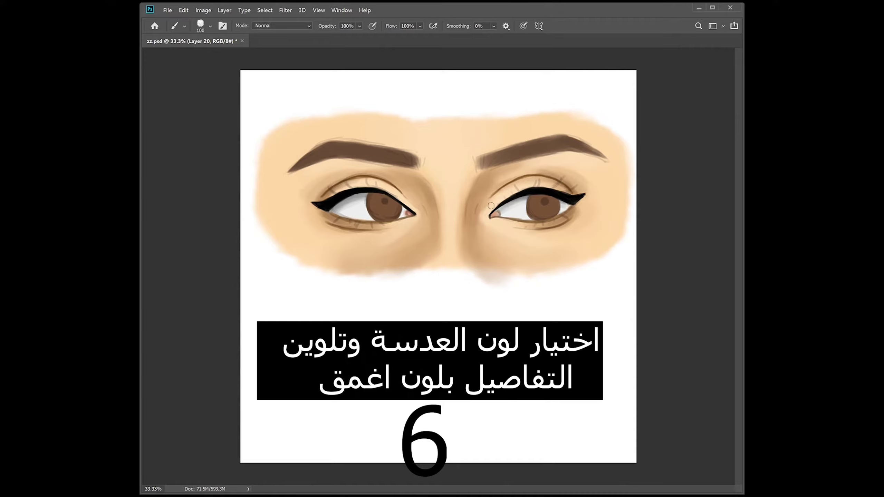
key(e)
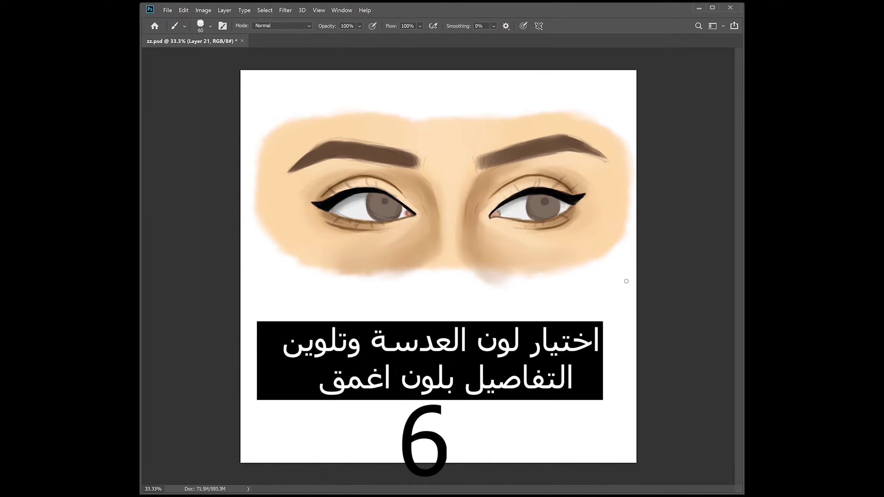
scroll(578, 221, up, 3)
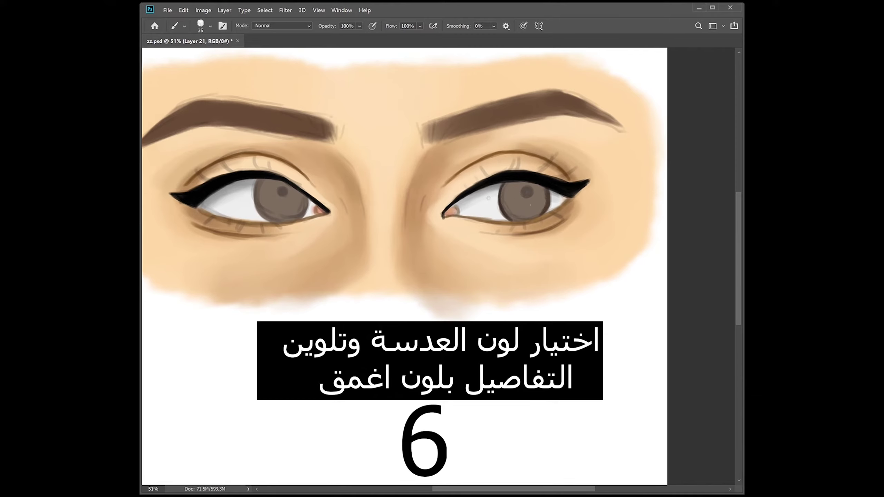
drag(259, 191, 272, 223)
drag(267, 185, 302, 198)
key(bracketright)
key(bracketright)
drag(501, 190, 547, 192)
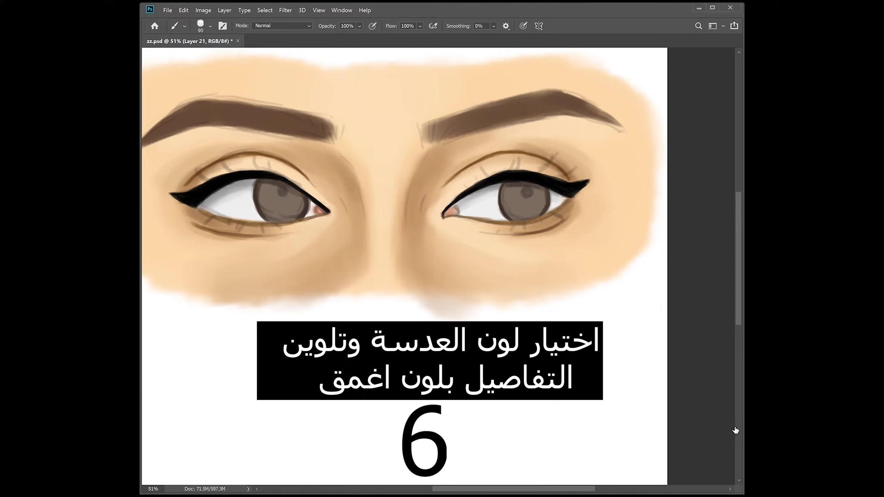
Step: Paint solid black pupils in both irises
key(bracketright)
key(bracketright)
click(526, 192)
key(bracketleft)
click(526, 193)
click(284, 195)
click(282, 192)
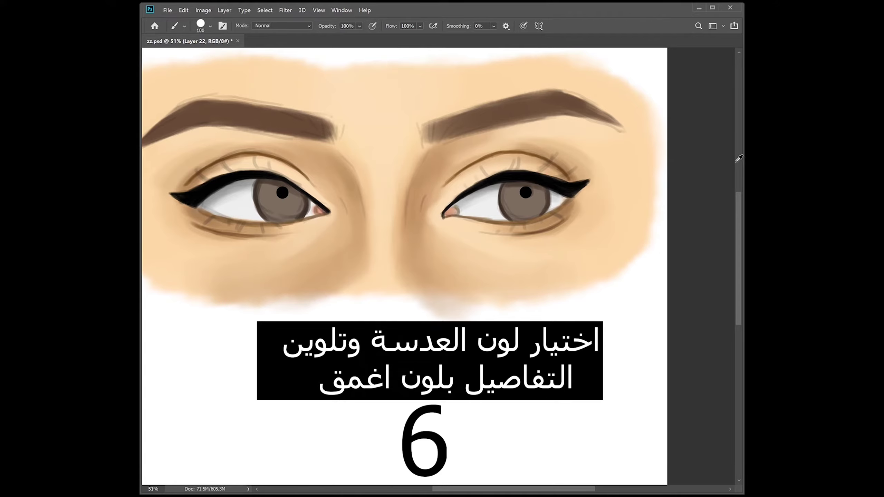
Step: Add small white highlight dots on both pupils on a new layer
key(ctrl+shift+alt+n)
key(bracketleft)
key(bracketleft)
click(520, 191)
click(275, 190)
Step: Draw black eyelashes along the right upper lid
key(v)
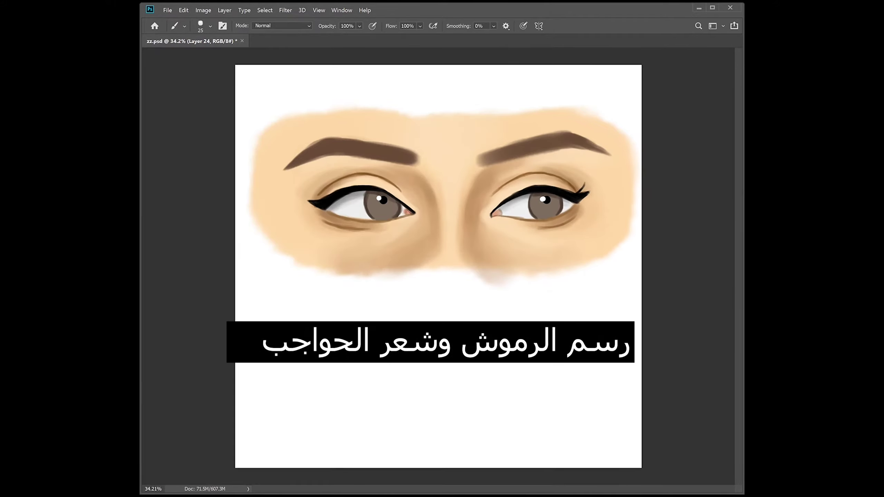
key(bracketright)
mouse_move(566, 190)
mouse_down()
mouse_move(570, 181)
mouse_move(555, 174)
mouse_move(508, 188)
mouse_up()
drag(511, 198, 494, 195)
key(bracketright)
mouse_move(555, 191)
mouse_down()
mouse_move(562, 176)
mouse_move(536, 174)
mouse_move(595, 197)
mouse_up()
Step: Draw black eyelashes along the left upper lid
key(bracketleft)
key(bracketleft)
key(bracketleft)
key(bracketright)
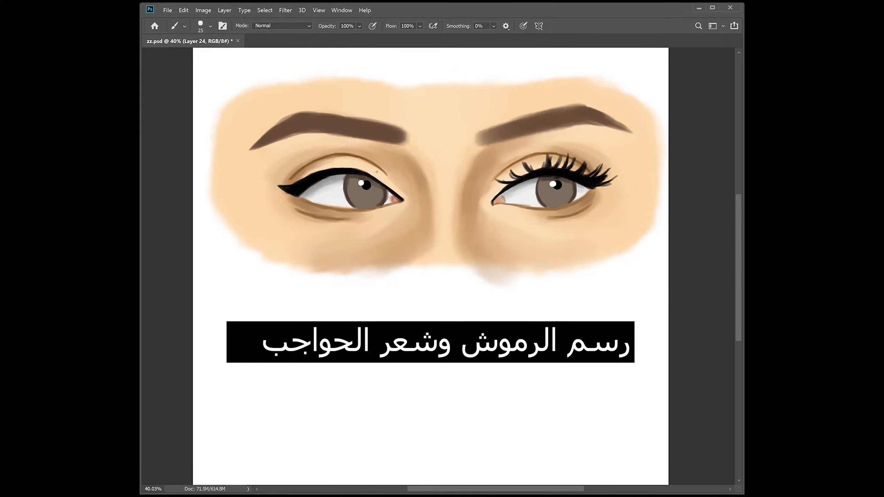
key(bracketright)
key(bracketright)
mouse_move(322, 200)
mouse_down()
mouse_move(309, 191)
mouse_move(327, 185)
mouse_up()
mouse_move(330, 195)
mouse_down()
mouse_move(321, 180)
mouse_move(350, 174)
mouse_move(402, 189)
mouse_up()
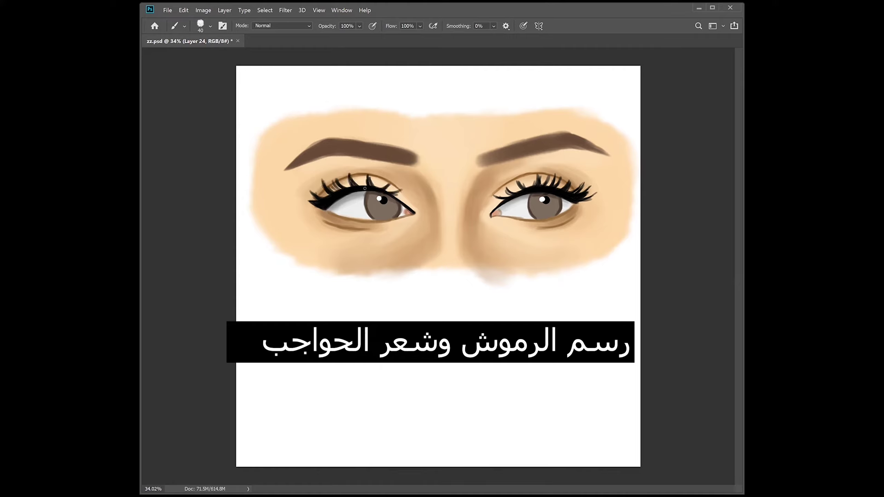
key(bracketleft)
mouse_move(327, 197)
mouse_down()
mouse_move(312, 185)
mouse_move(300, 197)
mouse_up()
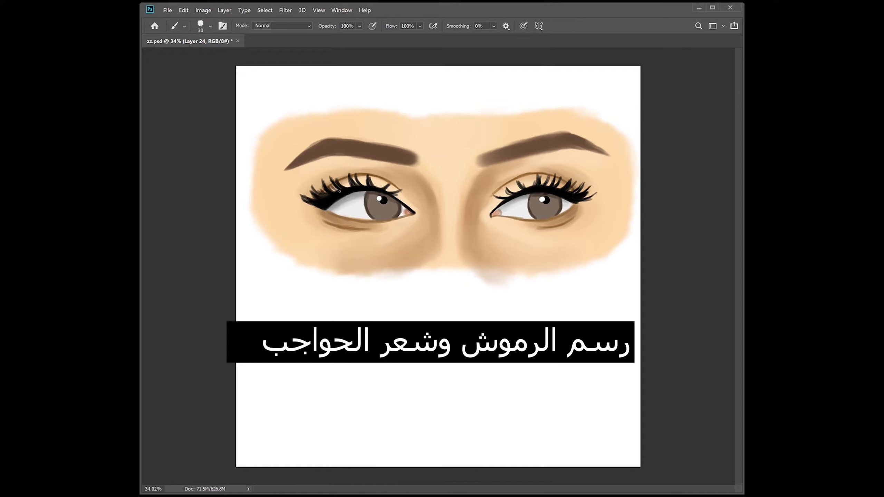
Step: Trim the lash tips on both eyes with the Eraser
key(e)
drag(596, 189, 582, 194)
mouse_move(310, 202)
mouse_down()
mouse_move(301, 195)
mouse_move(327, 193)
mouse_move(310, 189)
mouse_up()
key(b)
Step: Draw lower lashes under both eyes and start hairs at the right brow's inner end
drag(337, 215, 328, 227)
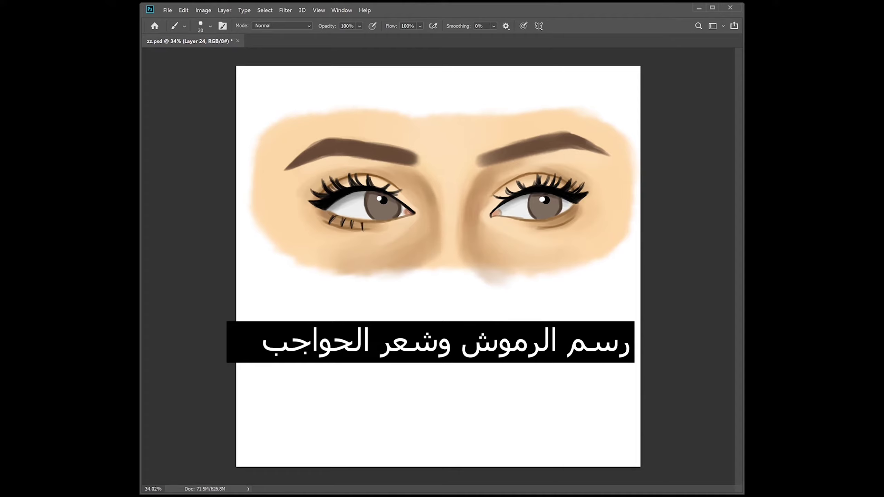
key(bracketleft)
drag(573, 211, 540, 228)
mouse_move(493, 153)
mouse_down()
mouse_move(472, 169)
mouse_move(477, 152)
mouse_move(493, 150)
mouse_up()
key(bracketleft)
key(bracketleft)
key(bracketleft)
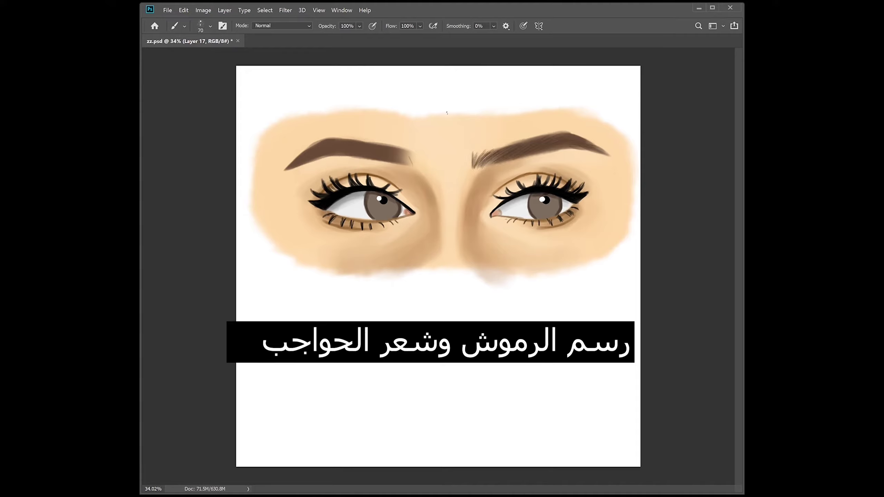
Step: Stroke fine hairs along the left eyebrow from its inner end
key(bracketright)
key(bracketright)
key(bracketright)
drag(422, 167, 407, 151)
mouse_move(408, 167)
mouse_down()
mouse_move(397, 152)
mouse_move(339, 138)
mouse_up()
drag(346, 146, 333, 141)
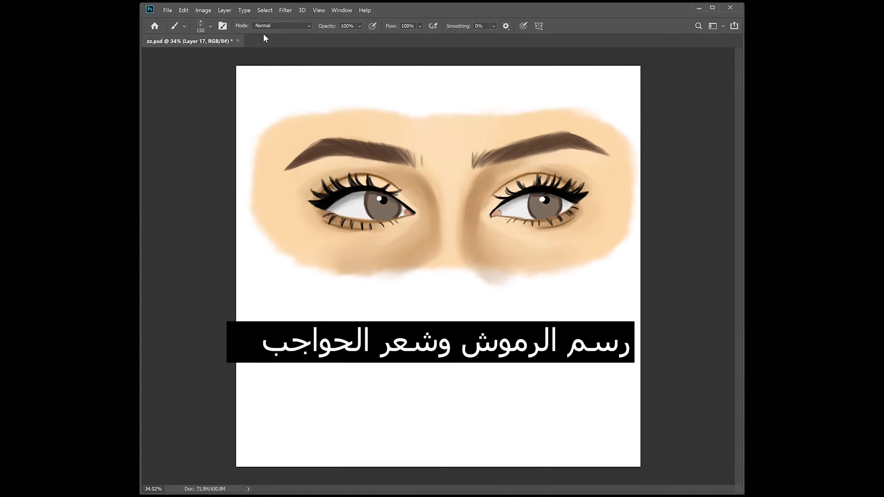
Step: Switch to a soft round tip and add fine hairs across the right eyebrow
key(period)
mouse_move(485, 170)
mouse_down()
mouse_move(476, 154)
mouse_move(545, 151)
mouse_move(549, 136)
mouse_move(605, 152)
mouse_up()
key(bracketleft)
key(bracketleft)
key(bracketright)
key(bracketright)
key(bracketright)
key(bracketleft)
key(bracketleft)
key(bracketleft)
key(bracketleft)
key(bracketright)
key(bracketright)
key(bracketright)
key(bracketright)
key(bracketright)
key(bracketright)
key(bracketright)
key(bracketright)
key(bracketright)
key(bracketleft)
key(bracketleft)
key(bracketleft)
key(bracketleft)
key(bracketleft)
key(bracketleft)
key(bracketleft)
key(bracketleft)
key(bracketleft)
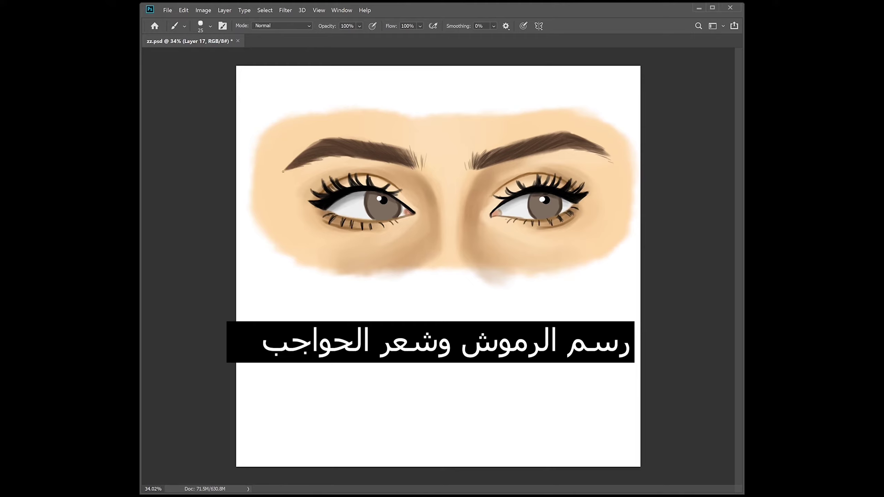
key(bracketright)
key(bracketright)
key(bracketright)
key(bracketleft)
key(bracketleft)
key(bracketright)
key(bracketleft)
key(bracketleft)
key(bracketleft)
key(bracketleft)
key(bracketleft)
key(bracketleft)
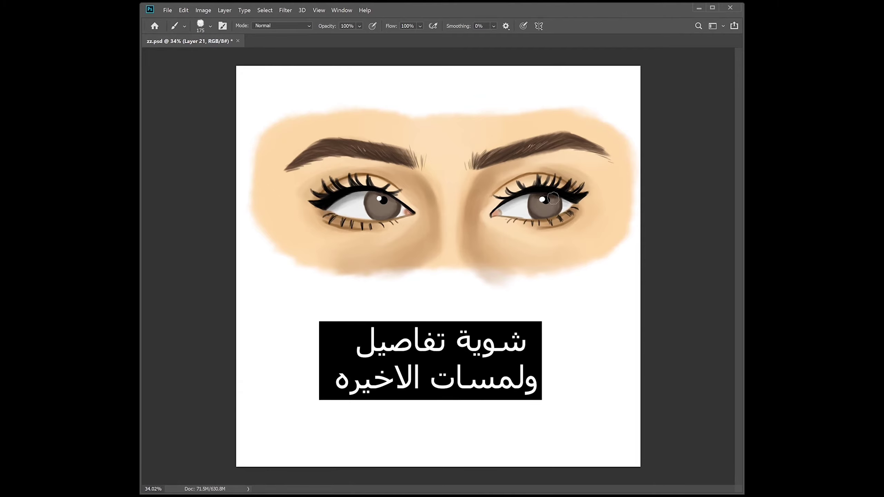
Step: Lighten the right iris around the pupil and add light streaks to both irises
key(b)
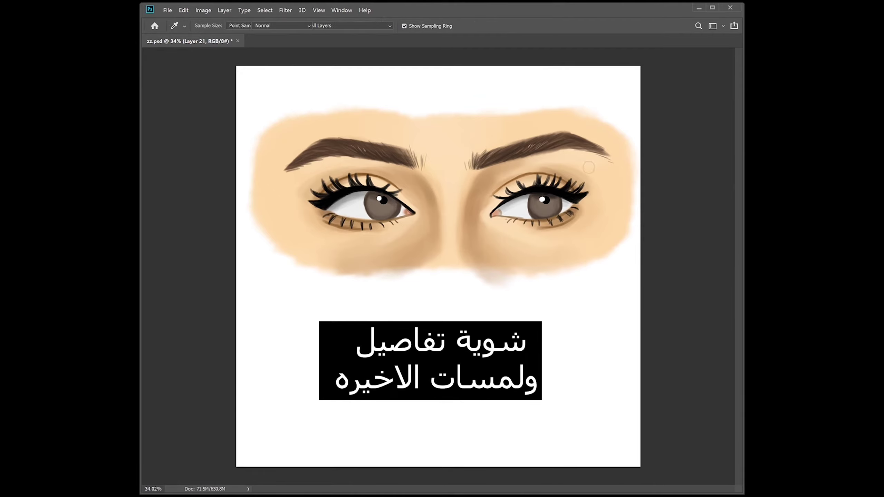
key(bracketleft)
key(bracketleft)
key(bracketleft)
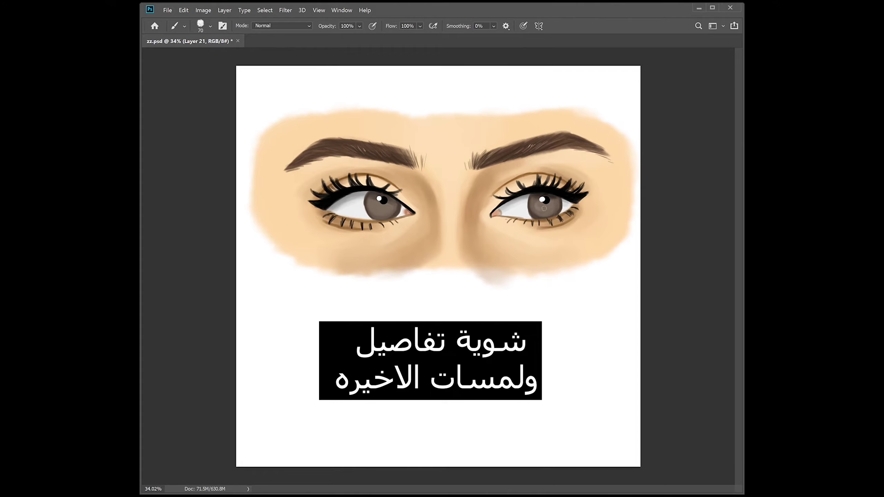
drag(541, 208, 551, 209)
scroll(462, 280, up, 2)
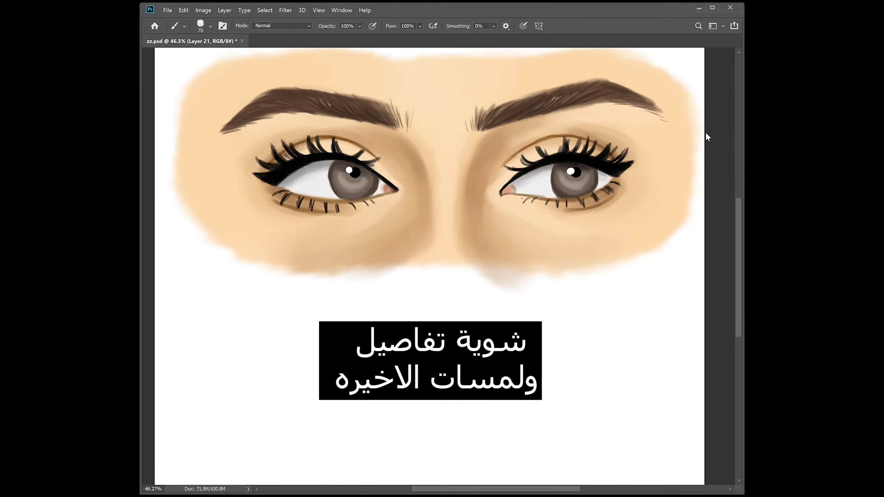
key(bracketleft)
key(bracketleft)
key(bracketleft)
drag(586, 185, 589, 173)
drag(339, 181, 350, 184)
Step: Paint soft light highlights beneath both eyebrows and across the right iris
key(v)
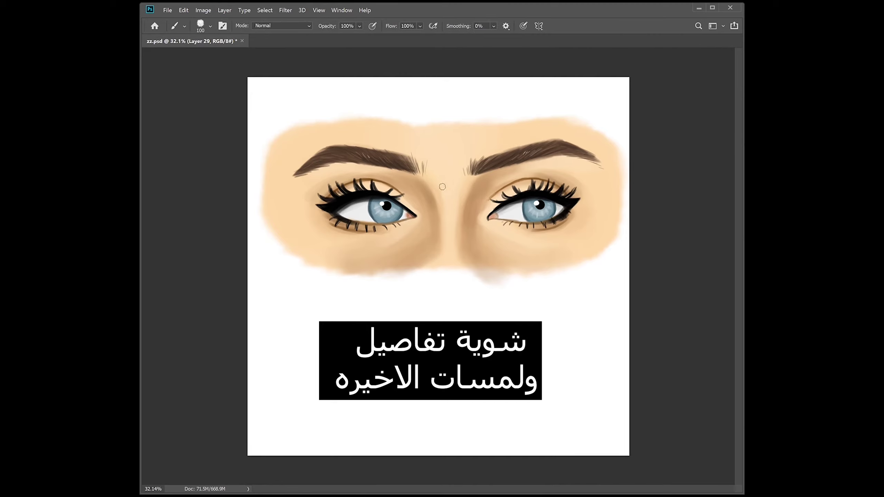
key(bracketright)
key(bracketleft)
key(bracketright)
key(e)
key(b)
key(bracketright)
drag(529, 163, 580, 161)
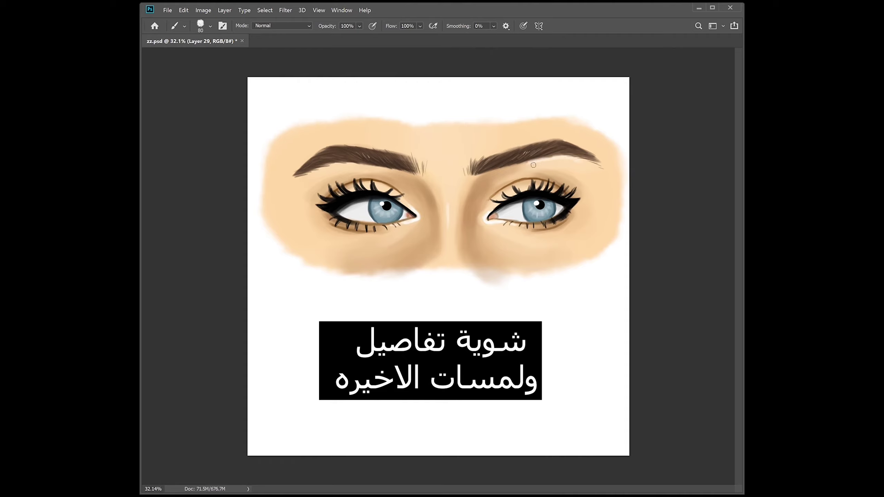
key(bracketleft)
key(bracketleft)
drag(322, 172, 374, 170)
drag(518, 211, 532, 210)
key(bracketleft)
key(bracketleft)
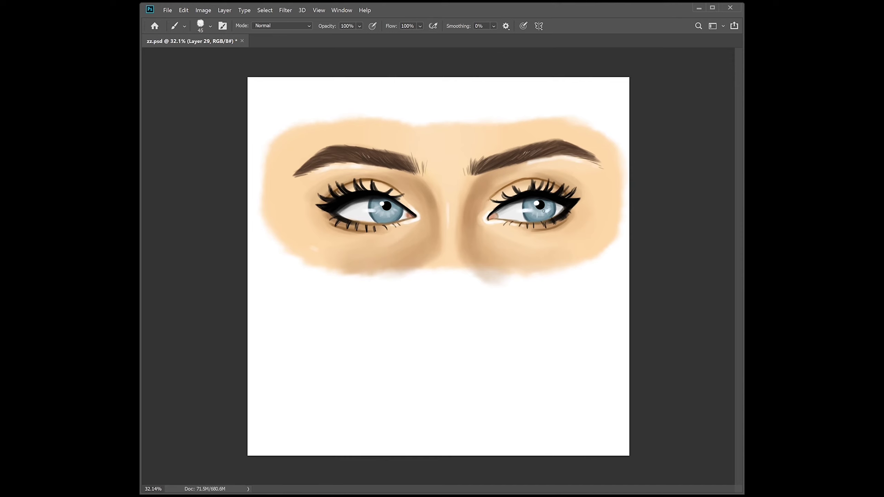